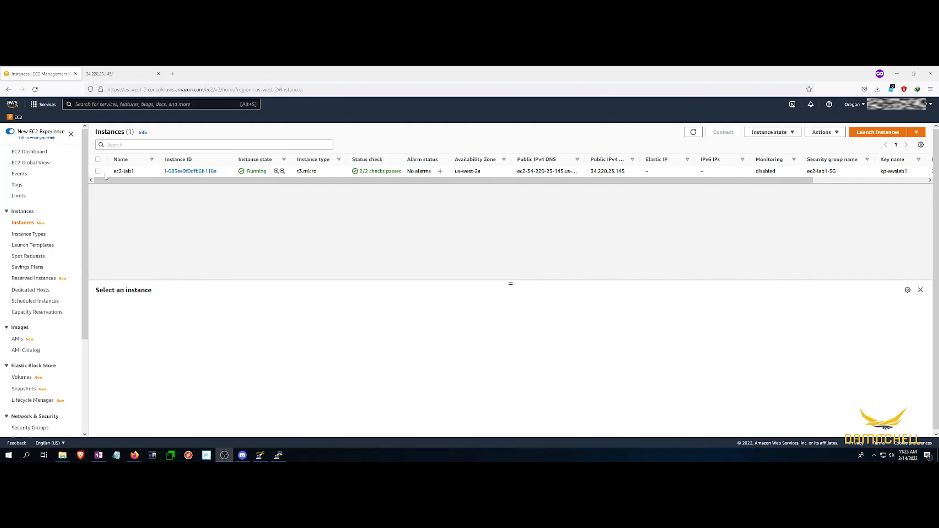
# - Start creating an image from the ec2-lab1 instance
pyautogui.click(97, 171)
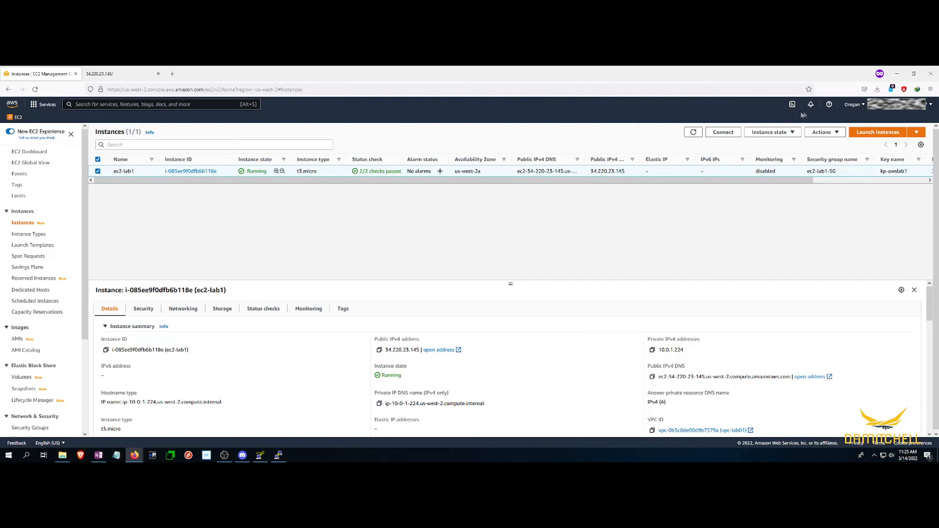
pyautogui.click(827, 133)
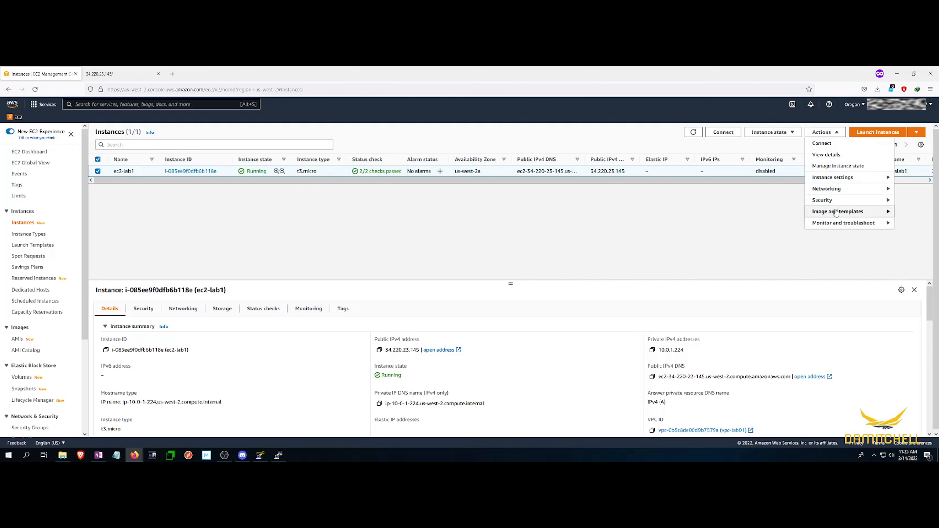
pyautogui.moveTo(837, 212)
pyautogui.click(727, 216)
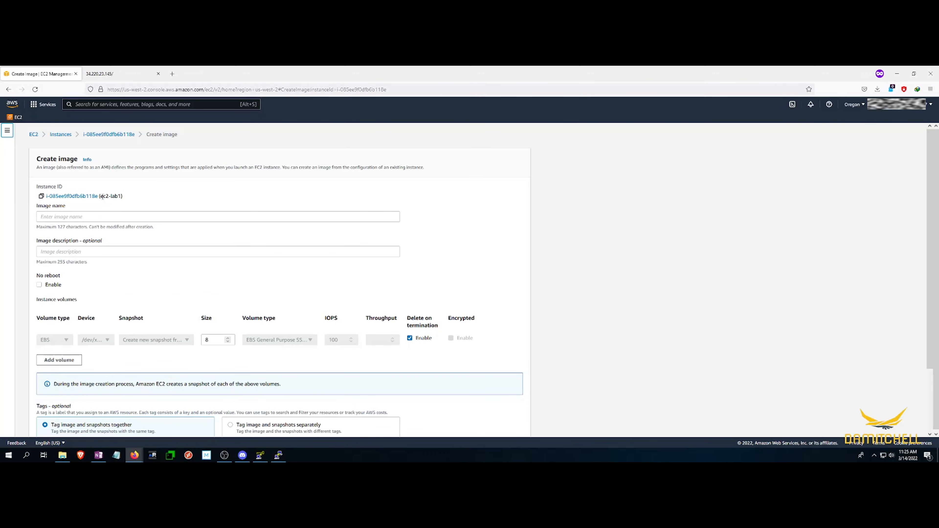
# - Name the image ami-ec2-lab1-backup031422, reusing the instance name copied from the form
pyautogui.moveTo(100, 196); pyautogui.dragTo(122, 196)
pyautogui.hotkey('ctrl', 'c')
pyautogui.click(130, 218)
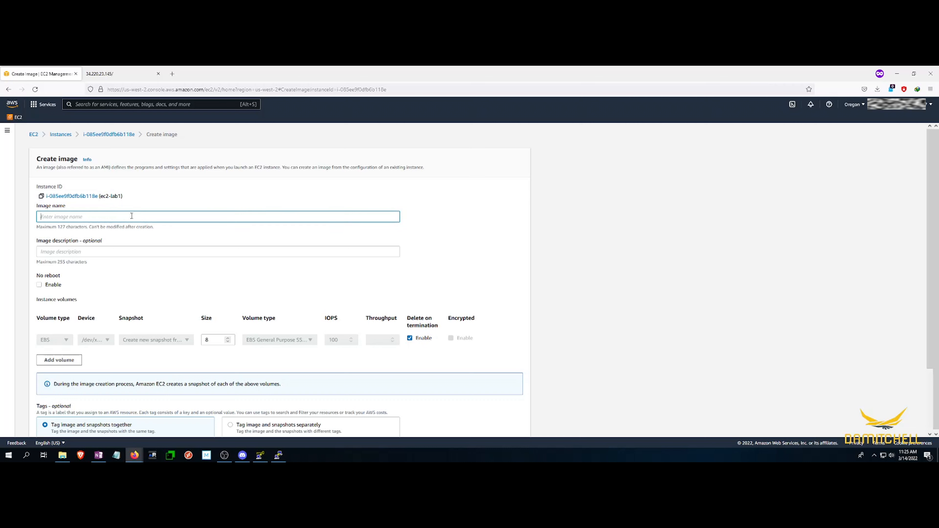
pyautogui.hotkey('ctrl', 'v')
pyautogui.press('Home')
pyautogui.press('Delete')
pyautogui.write('ami-')
pyautogui.press('Right')
pyautogui.write('-backup031422')
# - Copy the image name into the image description as ami-ec2-lab1-backup031422
pyautogui.hotkey('ctrl', 'a')
pyautogui.hotkey('ctrl', 'c')
pyautogui.click(97, 251)
pyautogui.hotkey('ctrl', 'v')
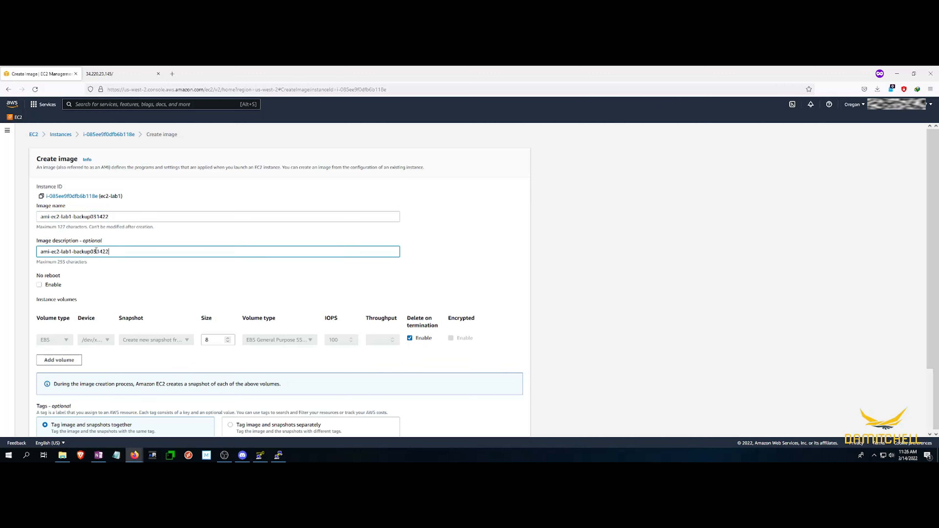
pyautogui.click(620, 251)
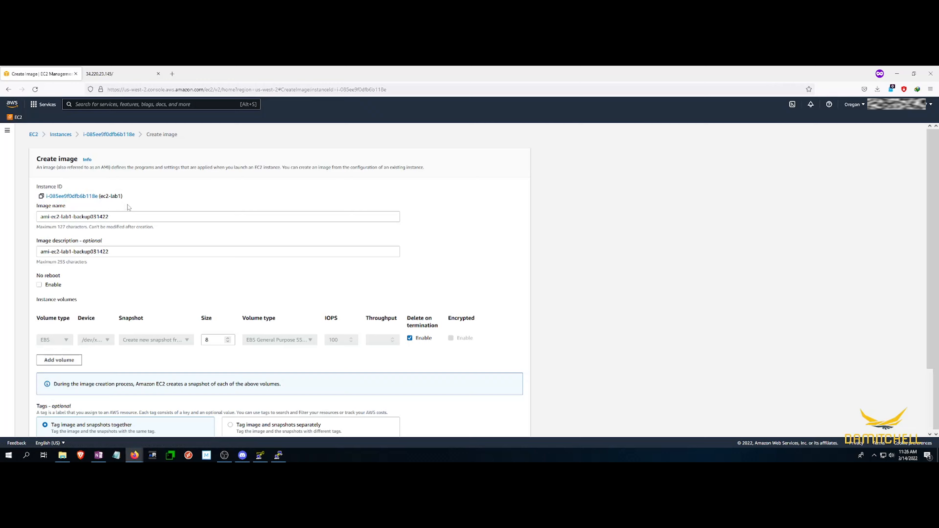
# - Add a tag with the key Name and the value ami-ec2-lab1-backup031422 for the image and snapshots
pyautogui.scroll(-1, 163, 236)
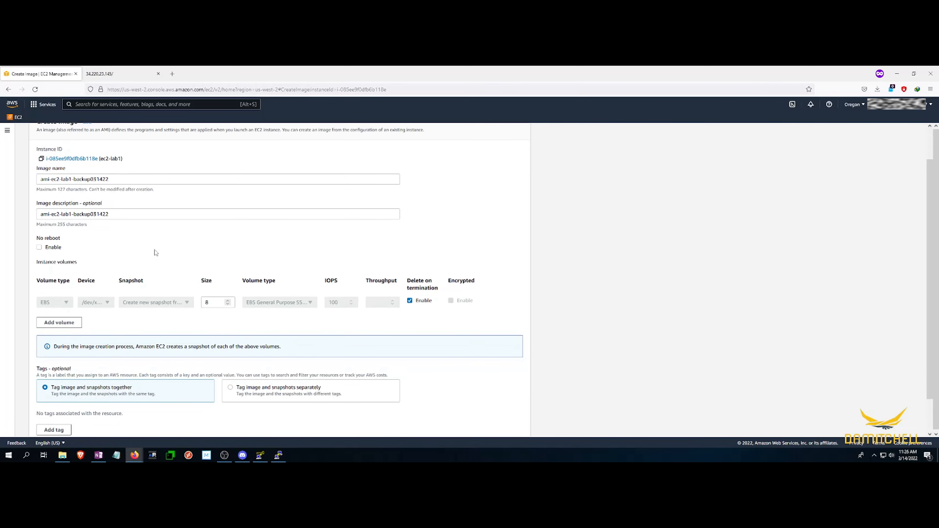
pyautogui.scroll(1, 225, 249)
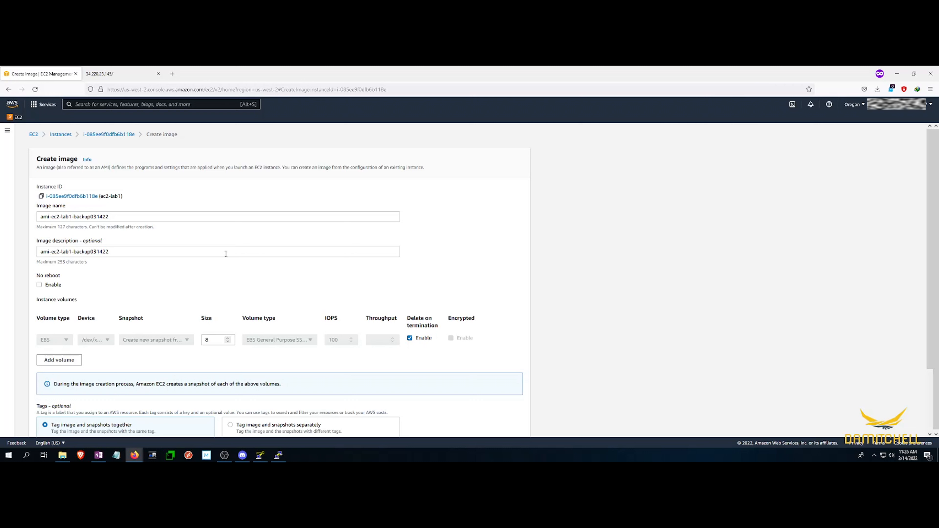
pyautogui.scroll(-2, 246, 246)
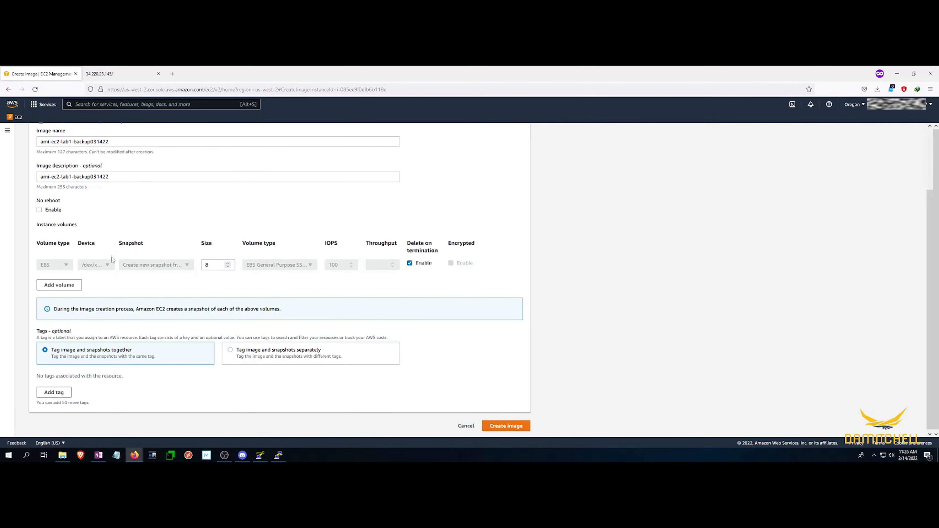
pyautogui.click(64, 394)
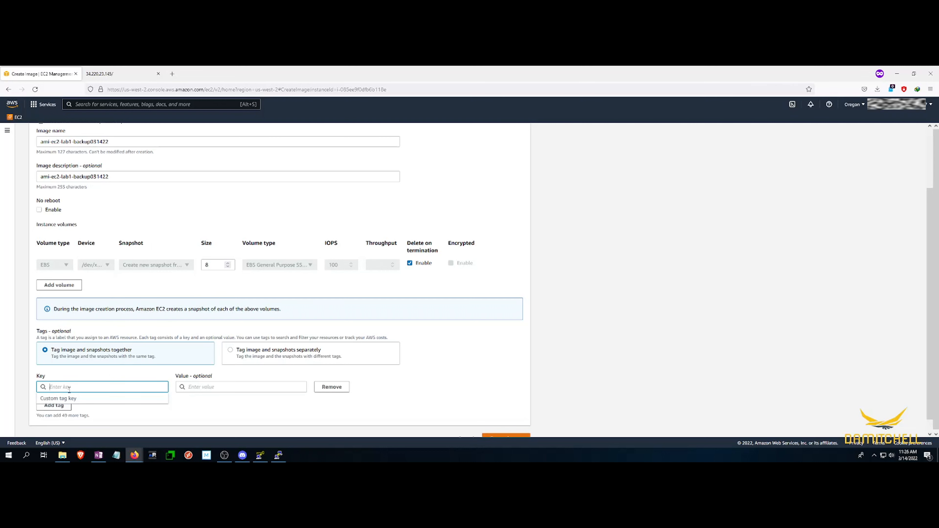
pyautogui.write('name')
pyautogui.press('BackSpace')
pyautogui.press('BackSpace')
pyautogui.press('BackSpace')
pyautogui.press('BackSpace')
pyautogui.write('Name')
pyautogui.press('Tab')
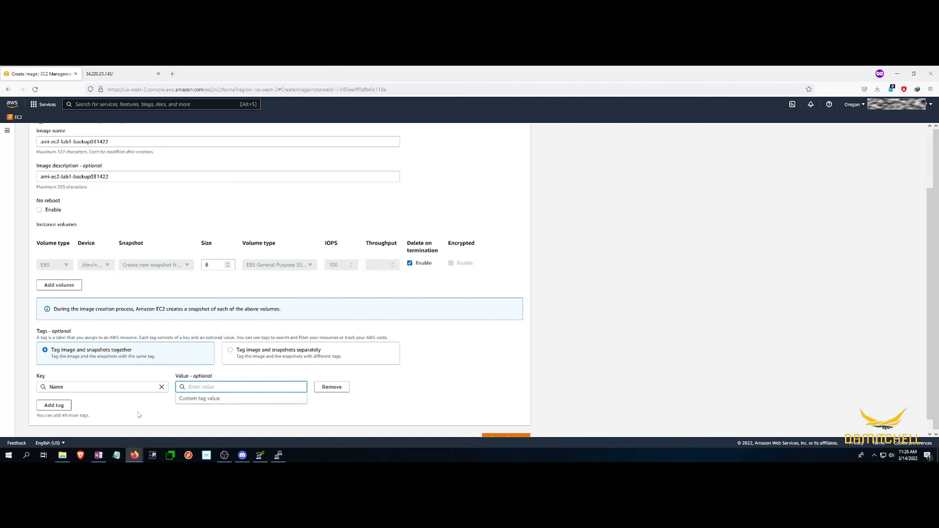
pyautogui.hotkey('ctrl', 'v')
pyautogui.click(282, 372)
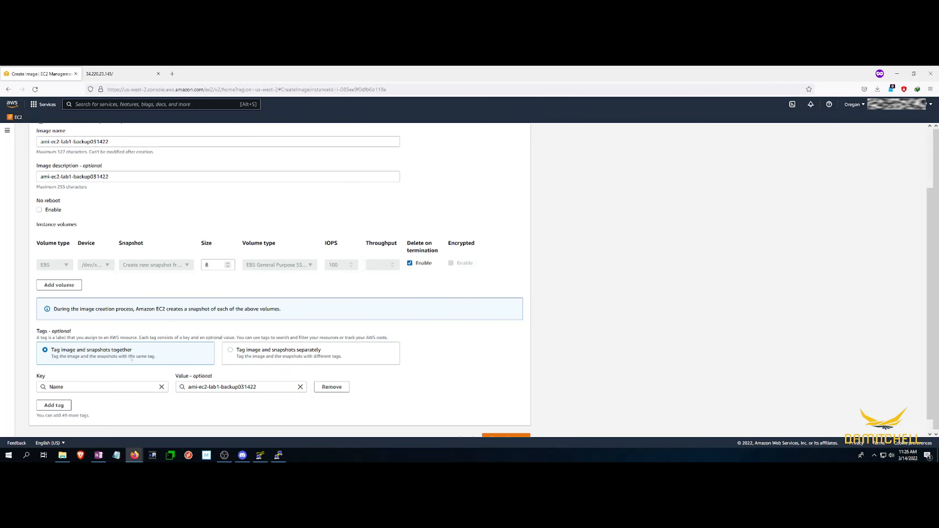
# - Review the completed image settings and create the image
pyautogui.scroll(3, 132, 361)
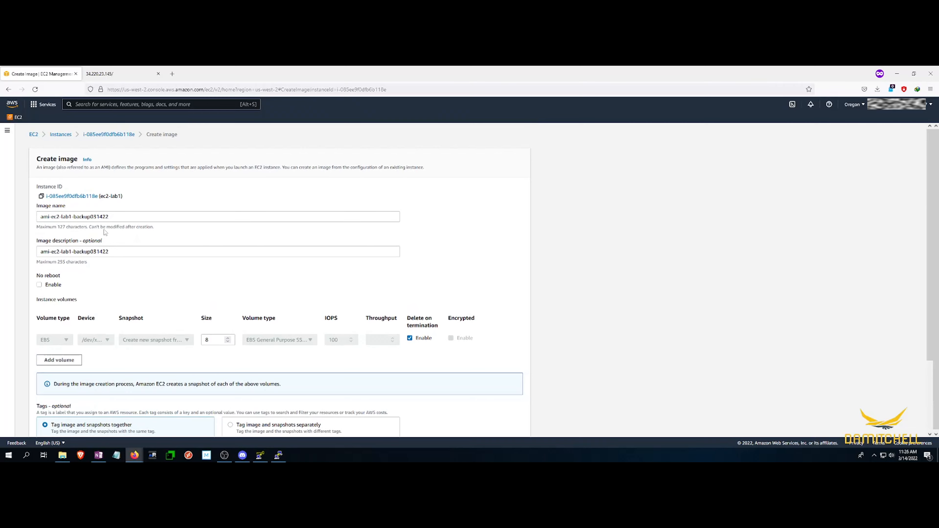
pyautogui.scroll(-3, 140, 214)
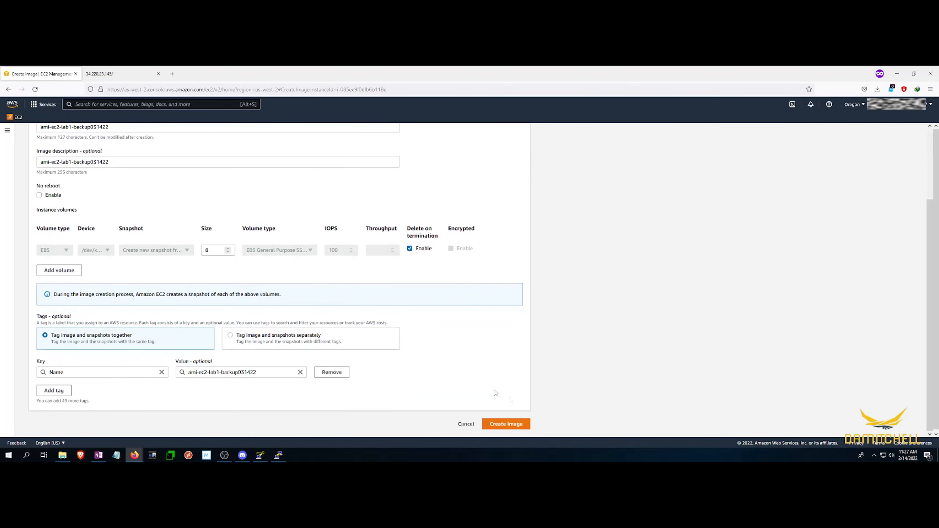
pyautogui.click(506, 426)
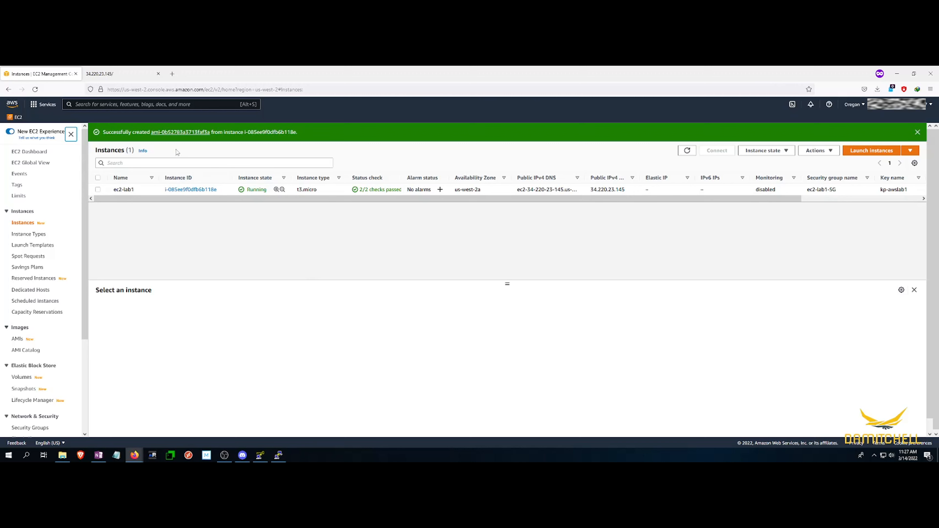
# - Open the newly created AMI in a separate browser tab and refresh the image list
pyautogui.rightClick(182, 134)
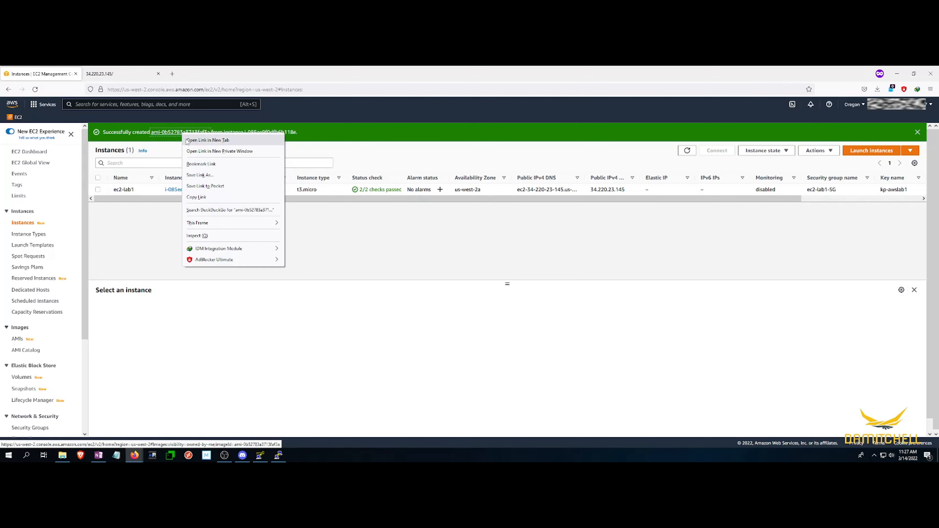
pyautogui.click(195, 140)
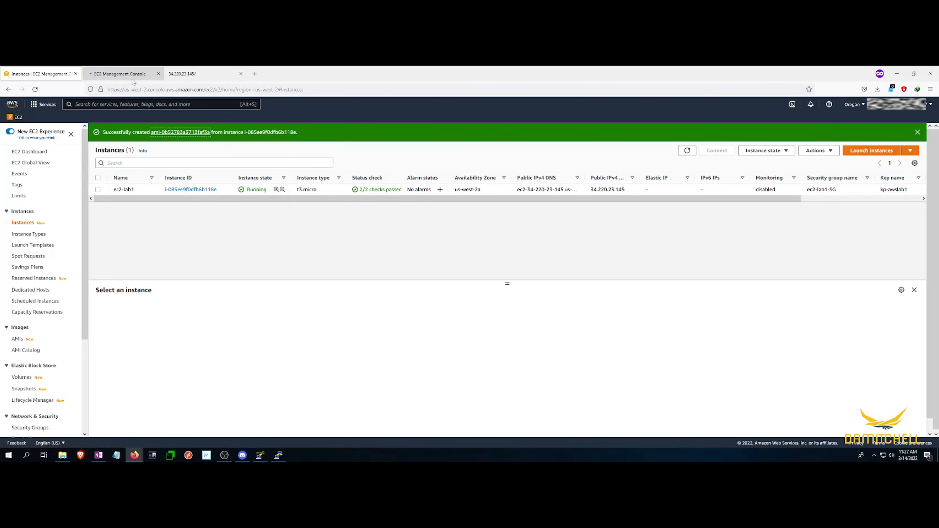
pyautogui.click(118, 74)
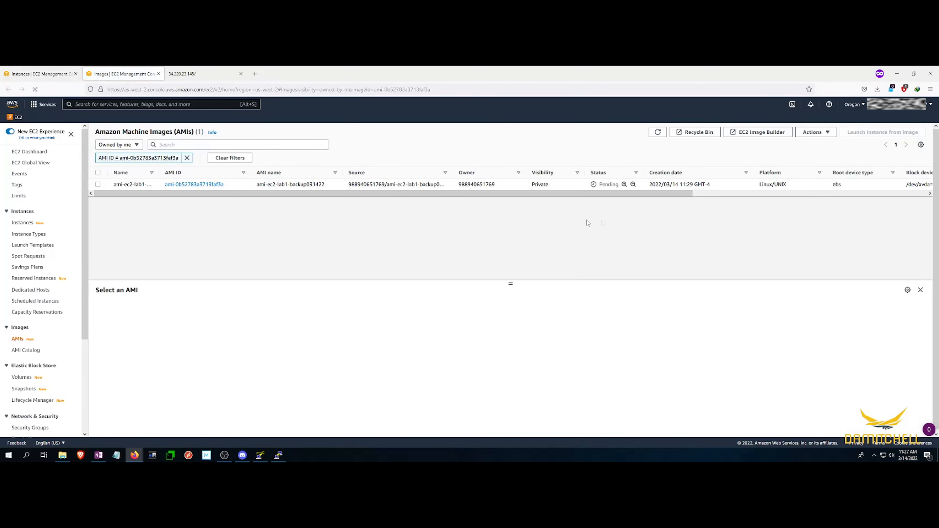
pyautogui.click(653, 134)
pyautogui.scroll(-3, 69, 243)
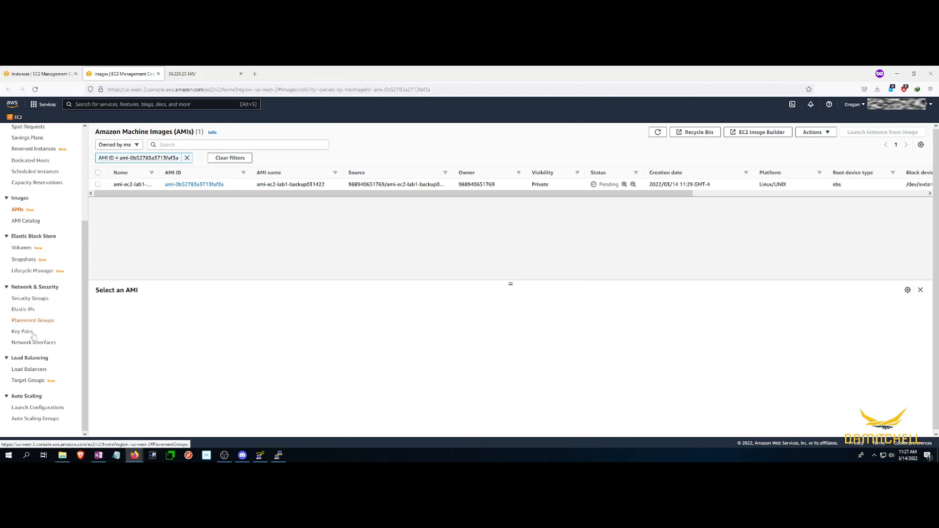
pyautogui.rightClick(34, 372)
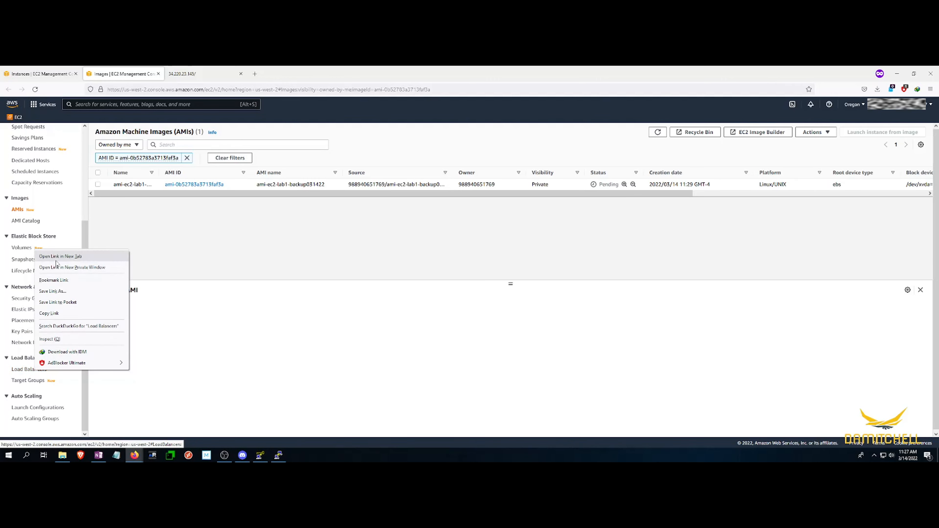
pyautogui.click(136, 237)
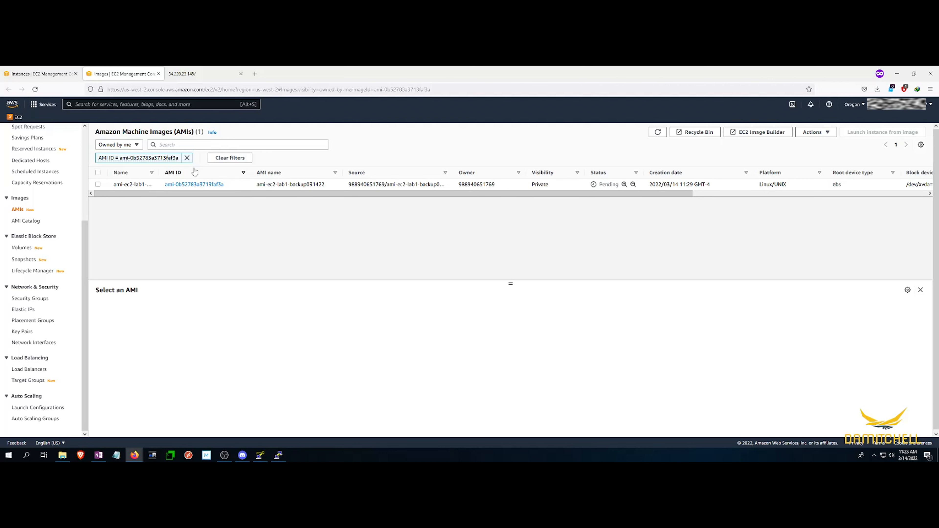
# - Refresh the image list, and switch to PuTTY to dismiss the error and close the disconnected session
pyautogui.click(657, 133)
pyautogui.click(279, 456)
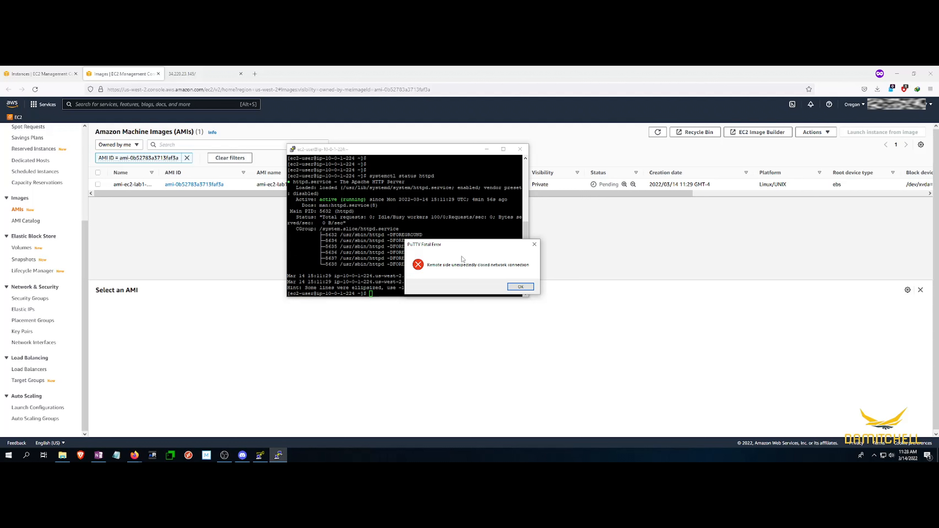
pyautogui.moveTo(454, 251); pyautogui.dragTo(423, 244)
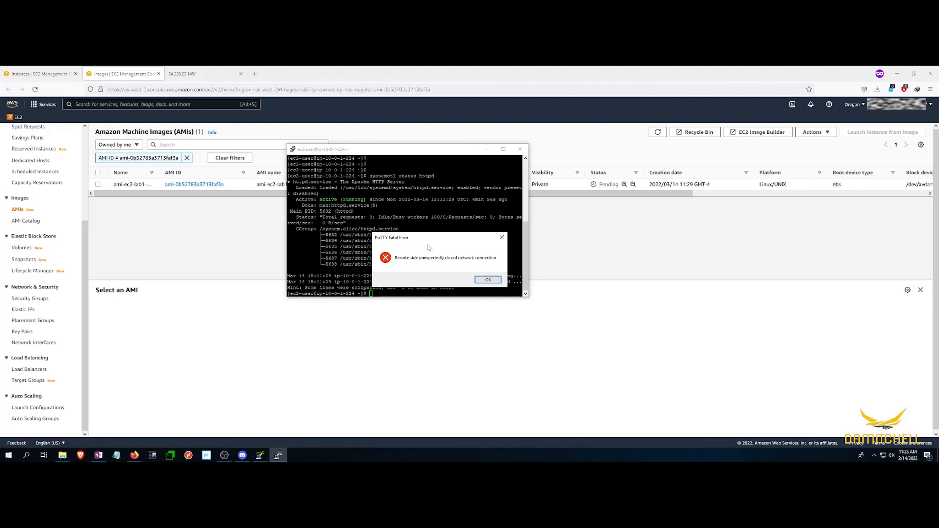
pyautogui.click(487, 279)
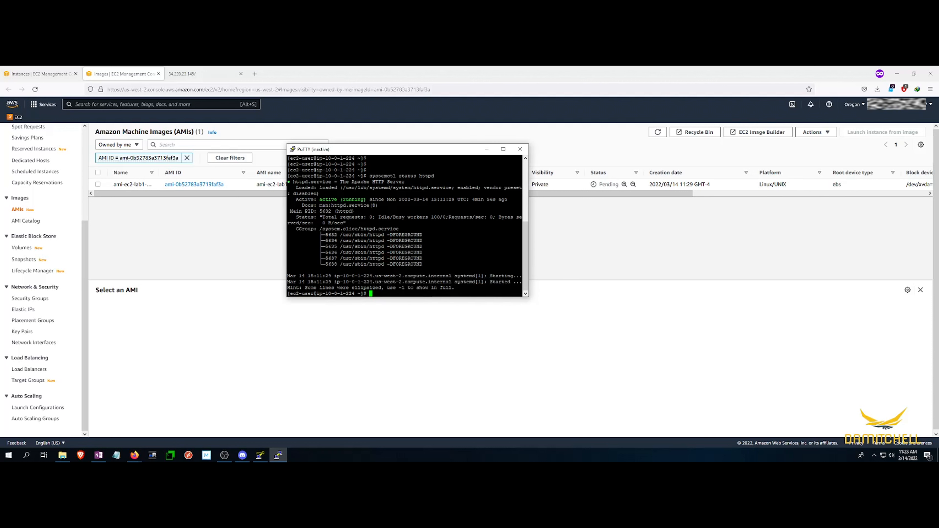
pyautogui.click(520, 149)
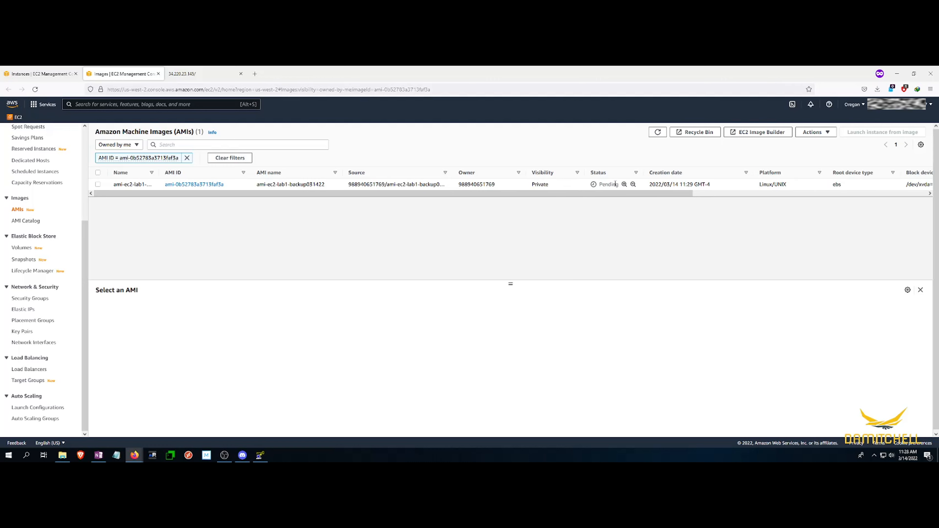
# - Refresh the AMI list and select the ami-ec2-lab1-backup031422 image, widening the Name column to show its full name
pyautogui.click(658, 134)
pyautogui.click(659, 134)
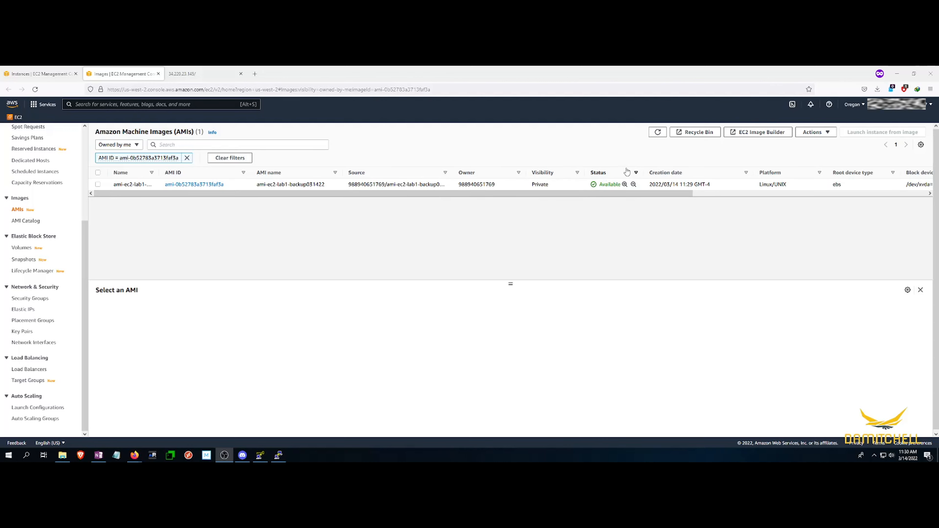
pyautogui.click(98, 186)
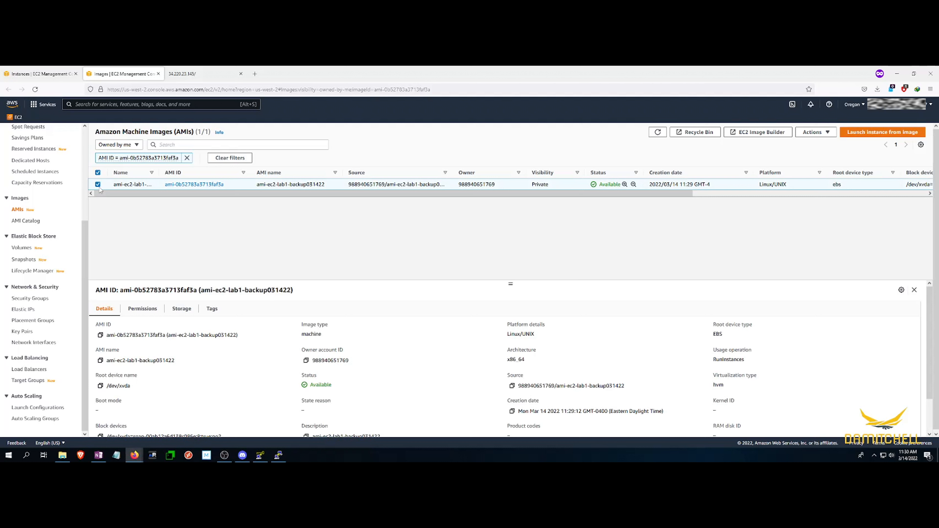
pyautogui.moveTo(159, 172); pyautogui.dragTo(211, 171)
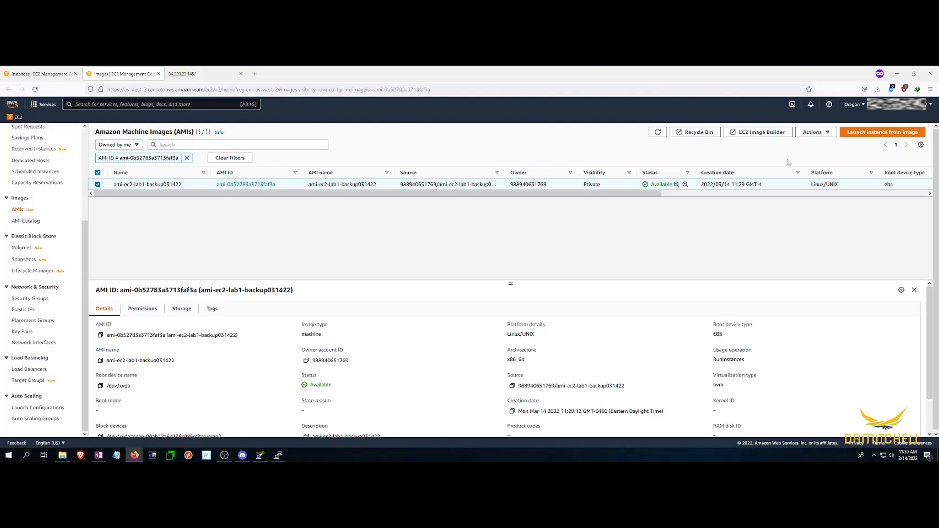
pyautogui.click(821, 134)
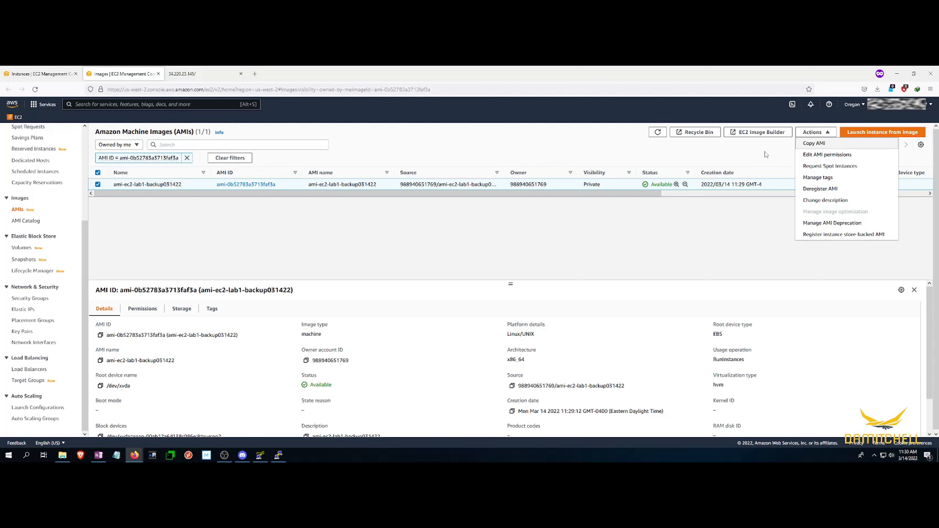
pyautogui.click(848, 135)
pyautogui.click(829, 133)
pyautogui.click(778, 176)
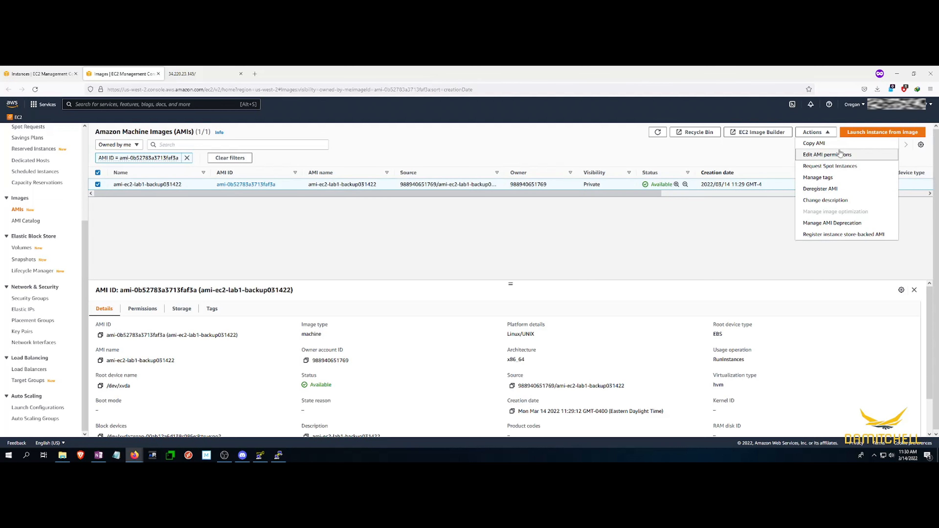
pyautogui.click(816, 132)
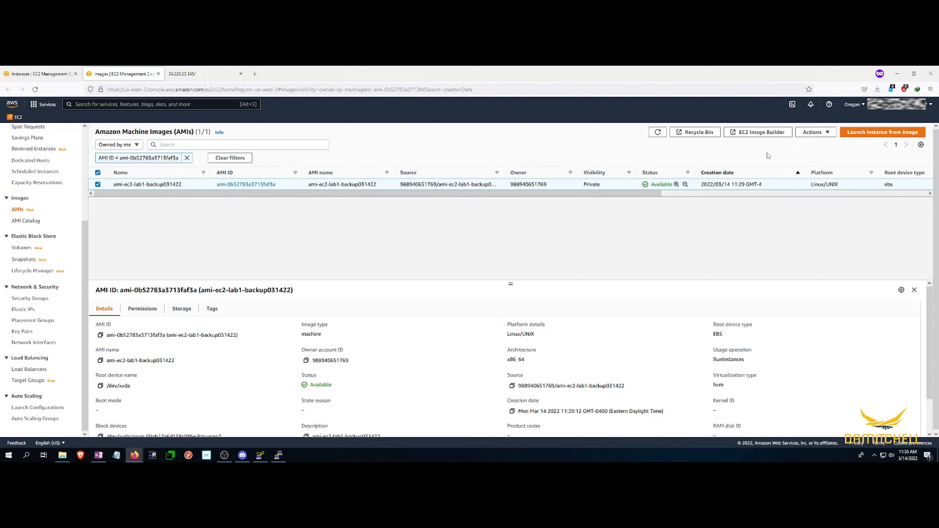
# - Start launching an instance from the selected image with the t3.micro type and continue to the instance details
pyautogui.click(862, 134)
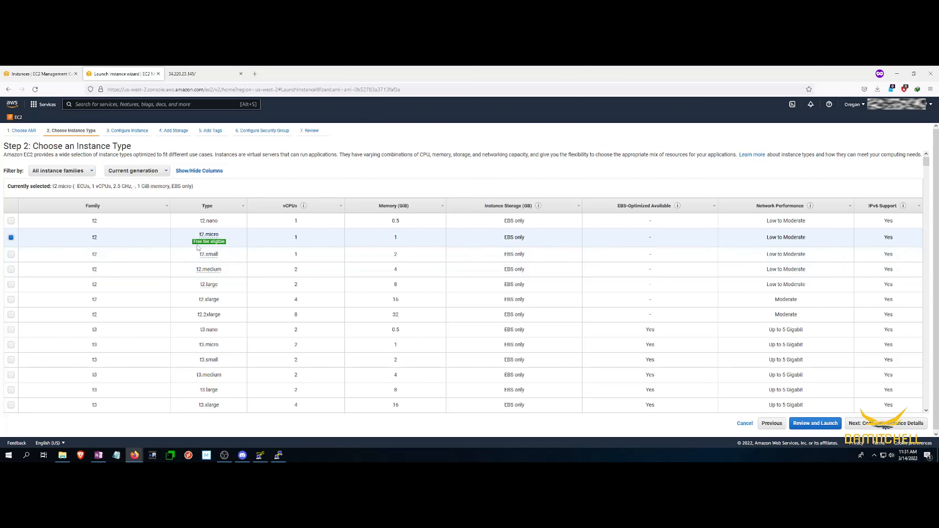
pyautogui.moveTo(219, 245)
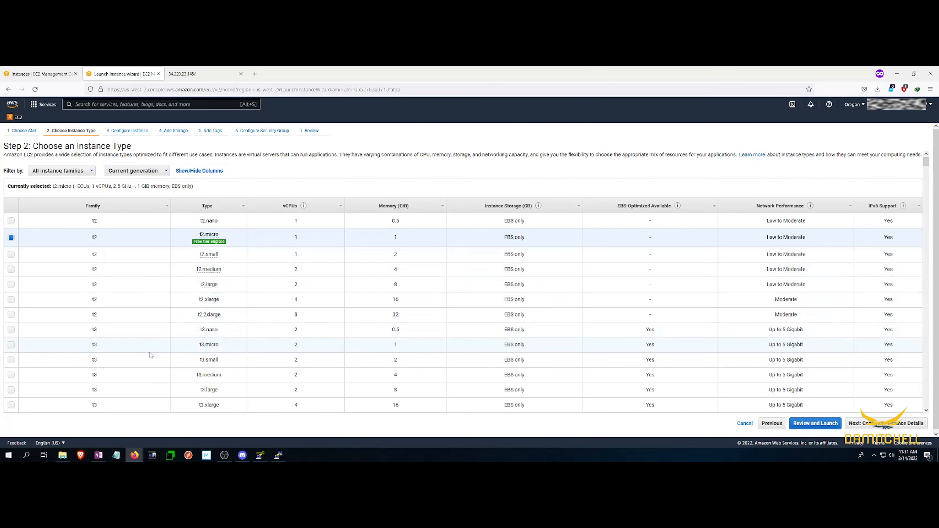
pyautogui.click(11, 346)
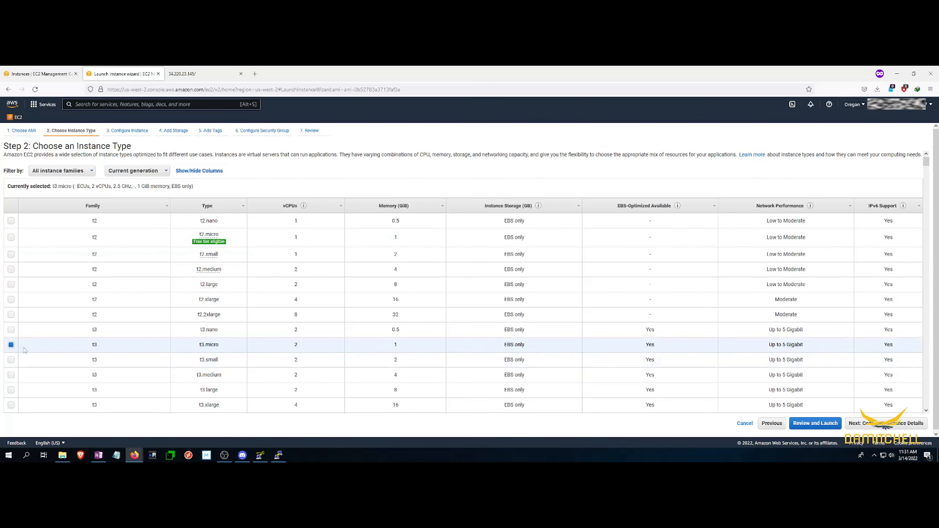
pyautogui.click(851, 424)
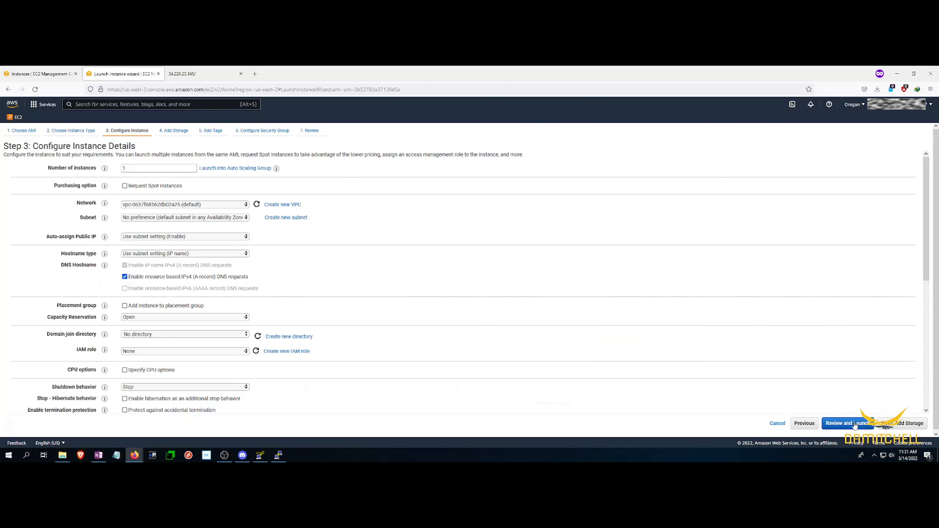
# - Place the new instance in the vpc-lab01 network and the sub2-lab01 subnet in us-west-2b
pyautogui.click(201, 207)
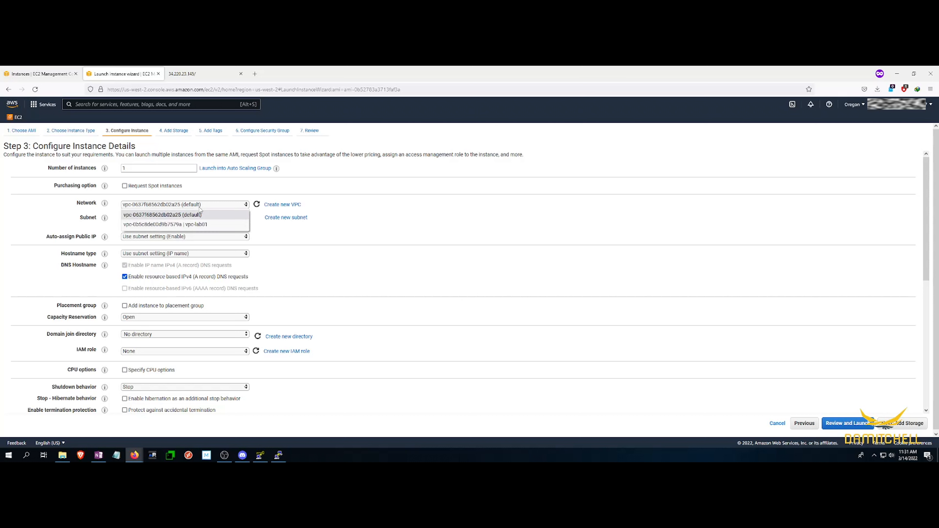
pyautogui.click(188, 224)
pyautogui.click(197, 219)
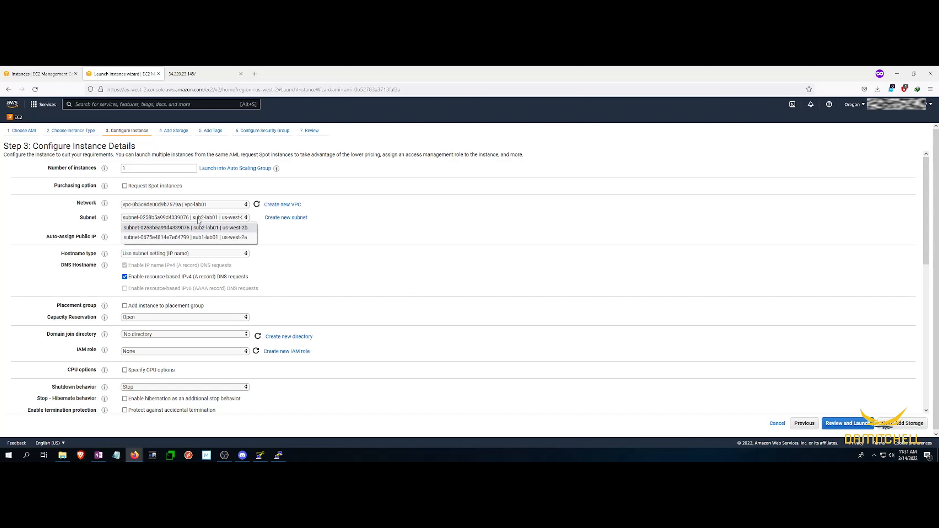
pyautogui.click(202, 230)
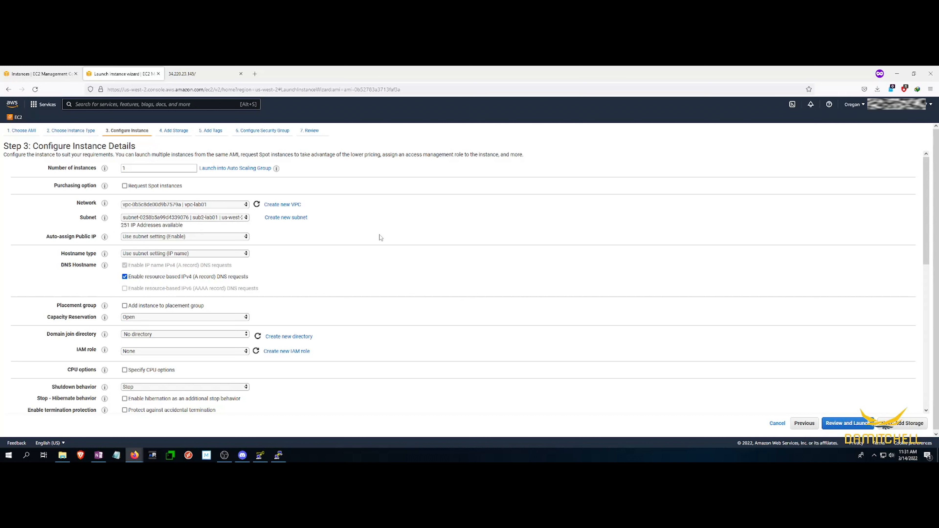
# - Paste the bash script that installs httpd, writes the Hello World hostname page and starts and enables httpd as user data, then check its lines
pyautogui.scroll(-3, 140, 340)
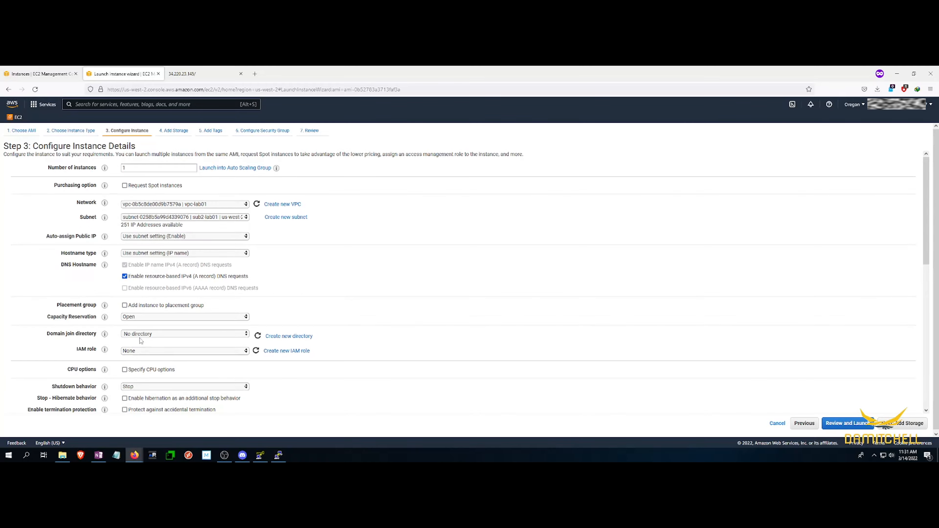
pyautogui.scroll(-5, 139, 341)
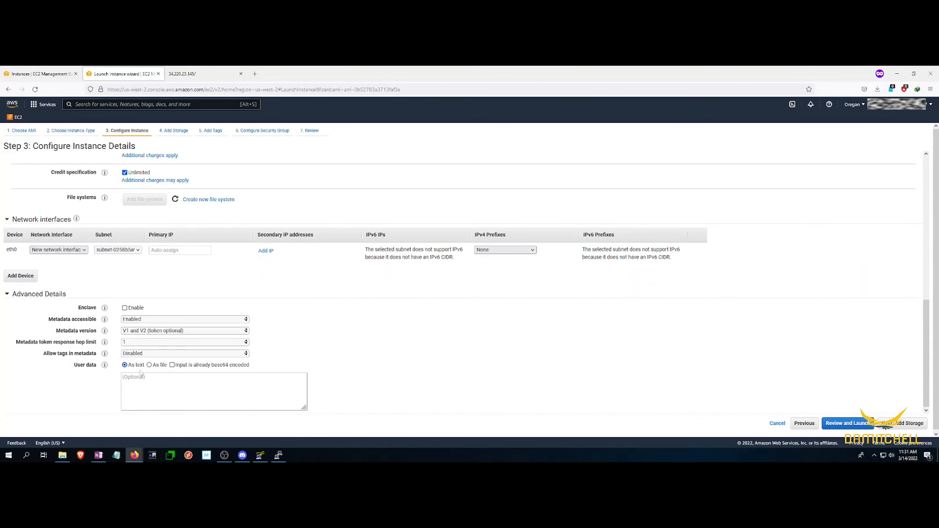
pyautogui.click(172, 387)
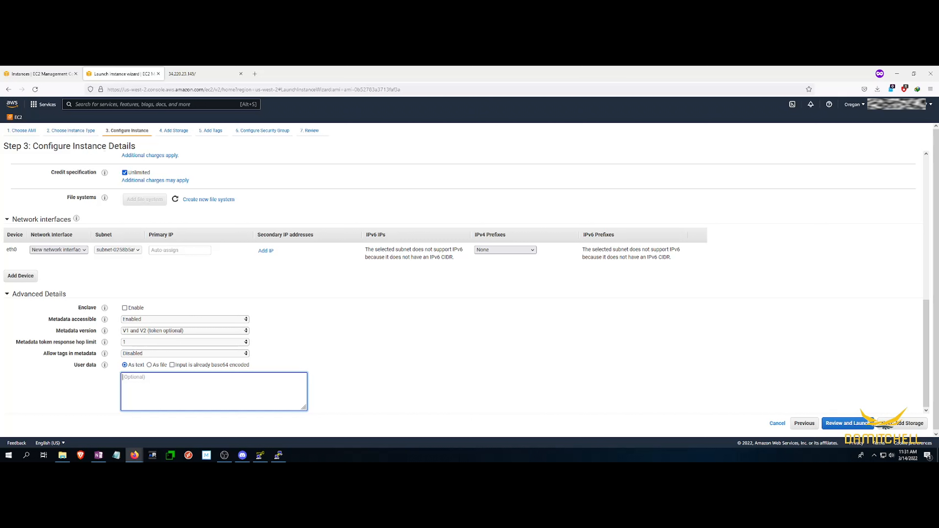
pyautogui.hotkey('alt', 'Tab')
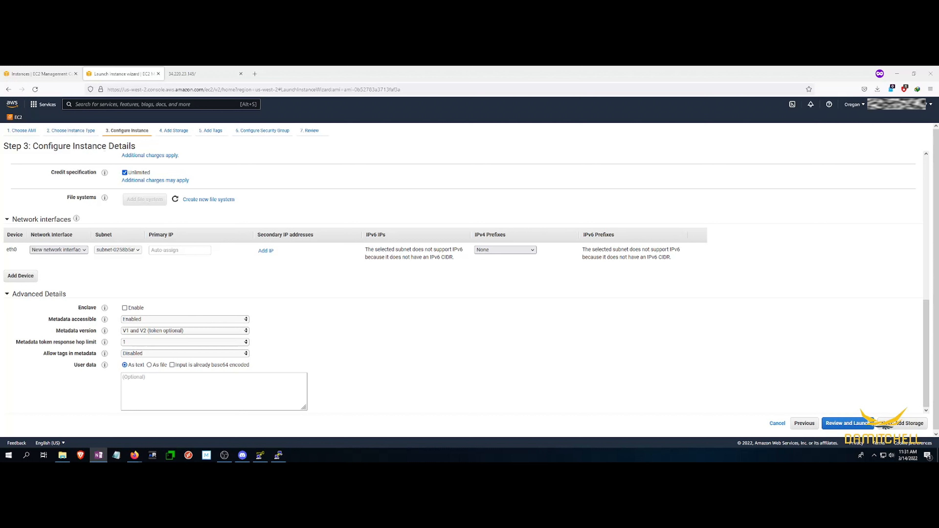
pyautogui.click(138, 380)
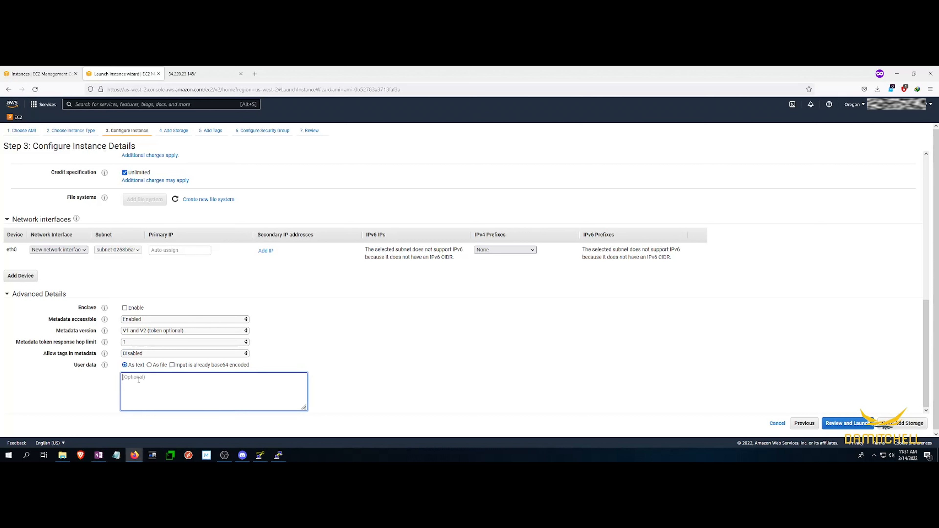
pyautogui.hotkey('ctrl', 'v')
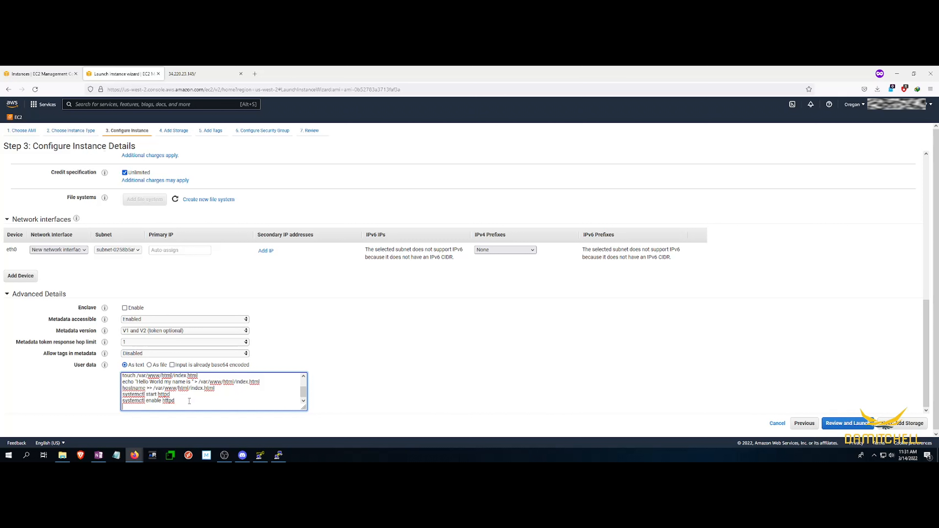
pyautogui.press('BackSpace')
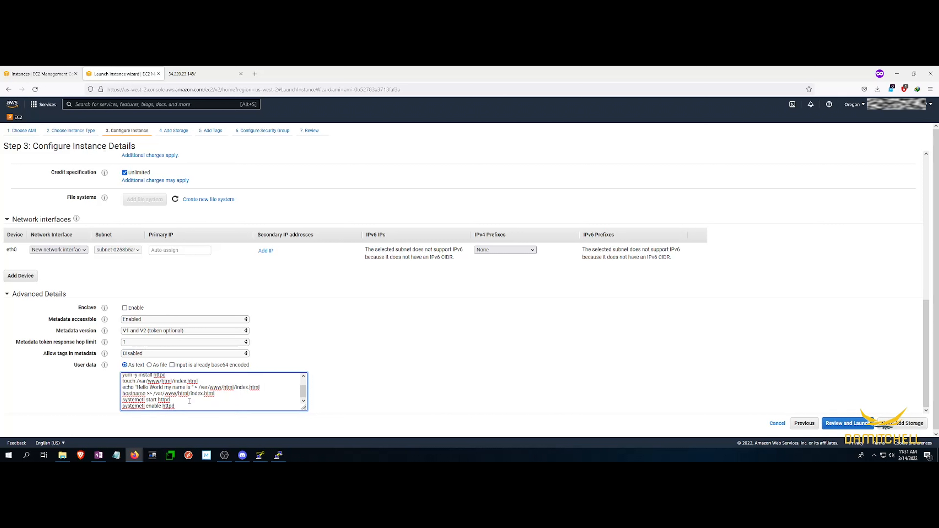
pyautogui.scroll(1, 189, 401)
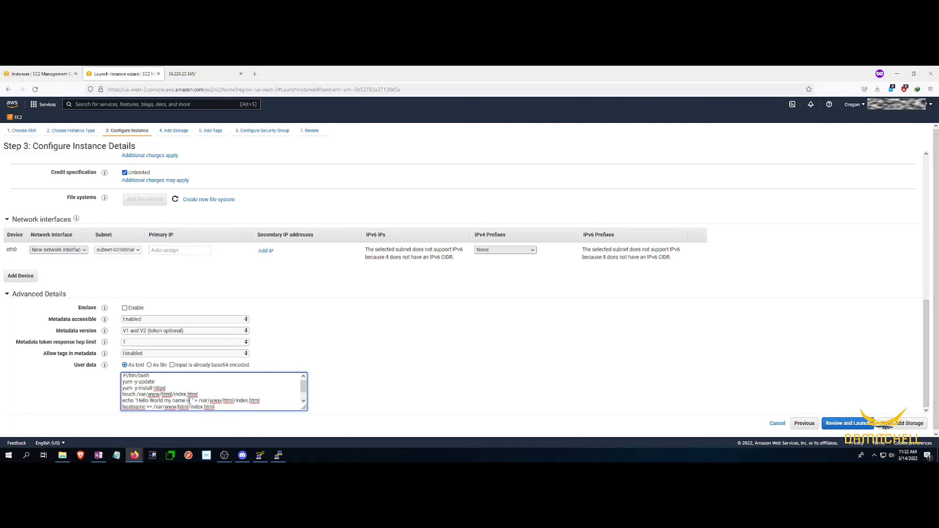
pyautogui.hotkey('ctrl', 'Home')
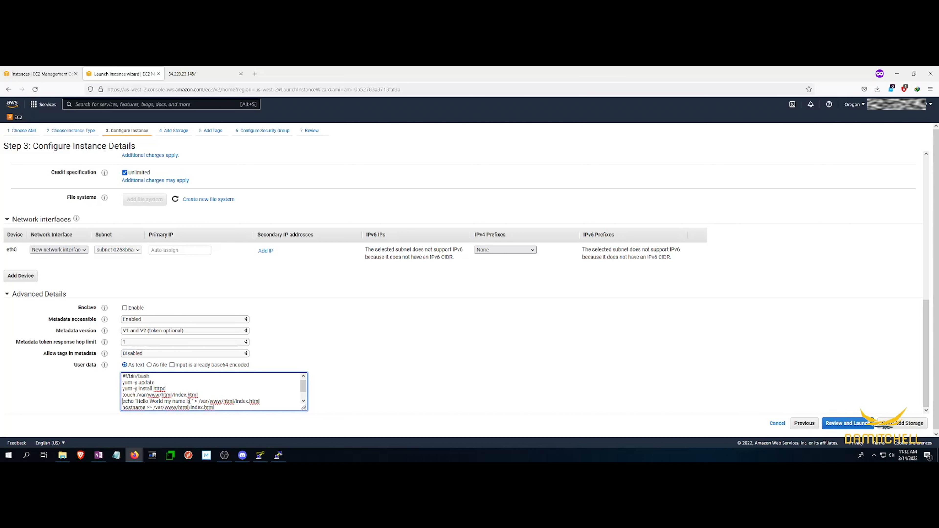
pyautogui.scroll(-1, 189, 401)
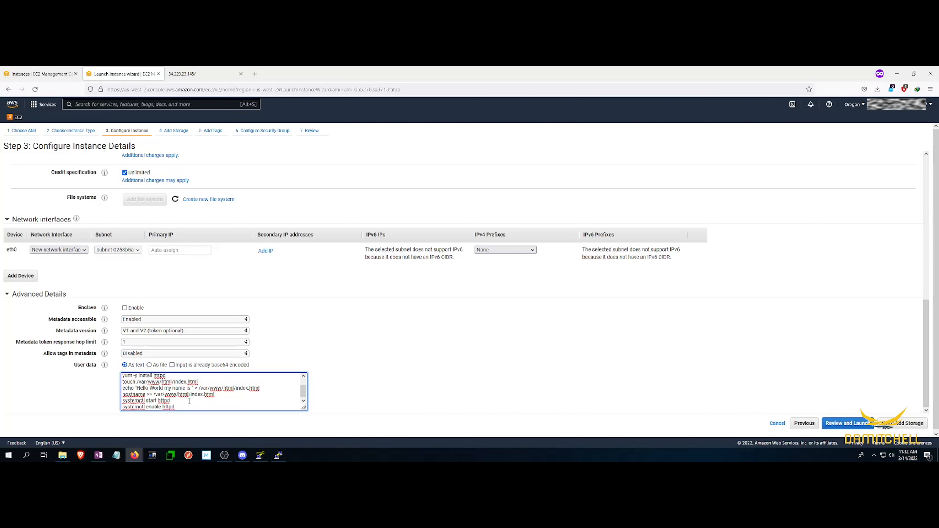
pyautogui.click(420, 359)
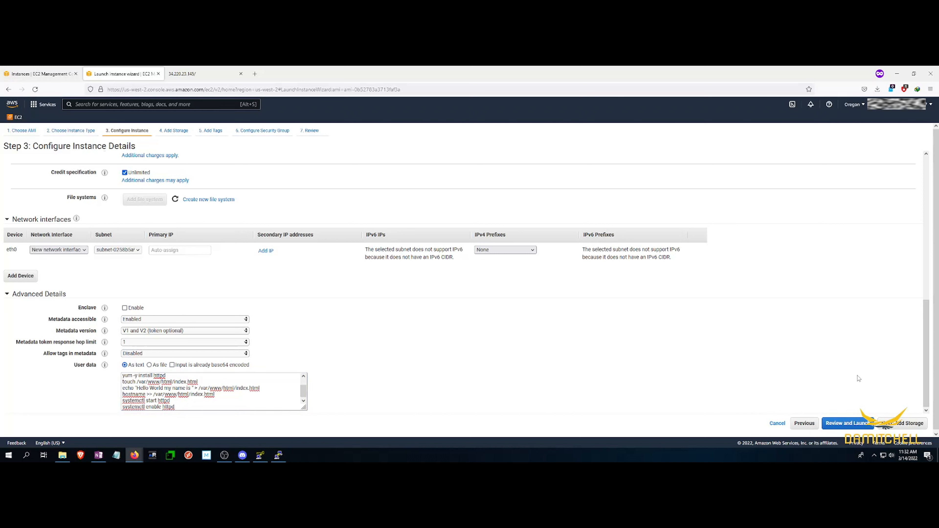
# - Keep the default root storage and add a tag with key Name and value ec2-lab1-2
pyautogui.click(905, 426)
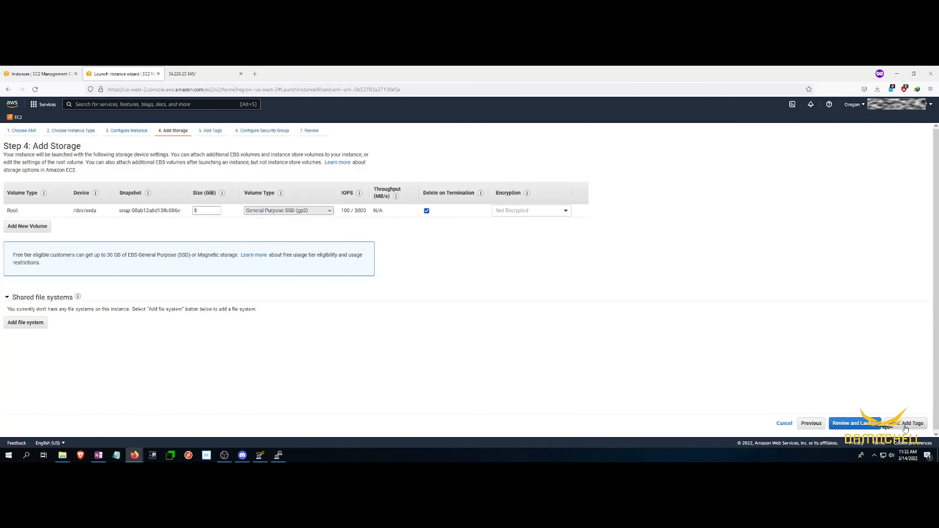
pyautogui.click(906, 426)
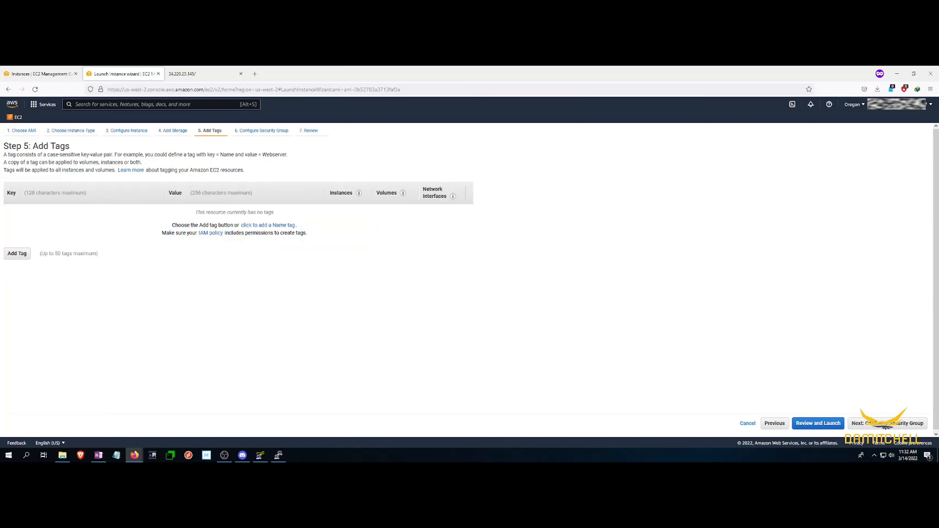
pyautogui.click(18, 254)
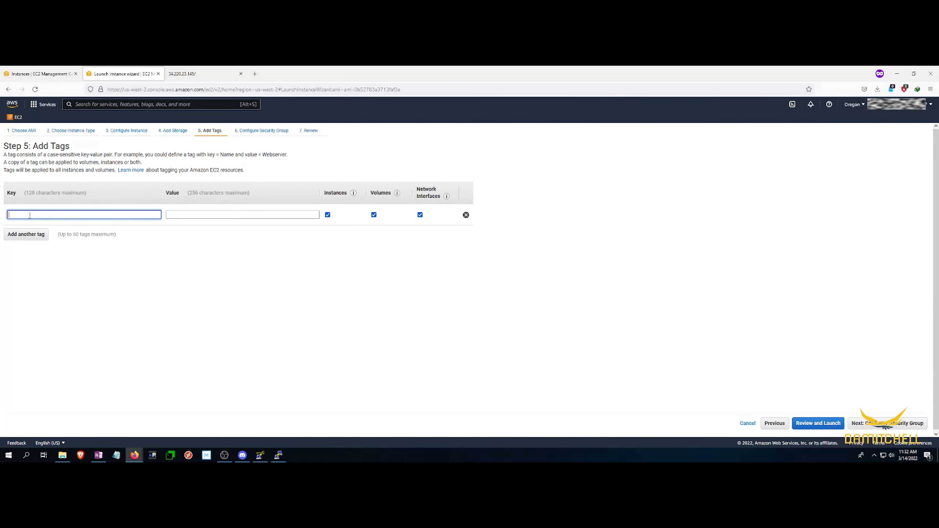
pyautogui.write('Name')
pyautogui.press('Tab')
pyautogui.write('ec2')
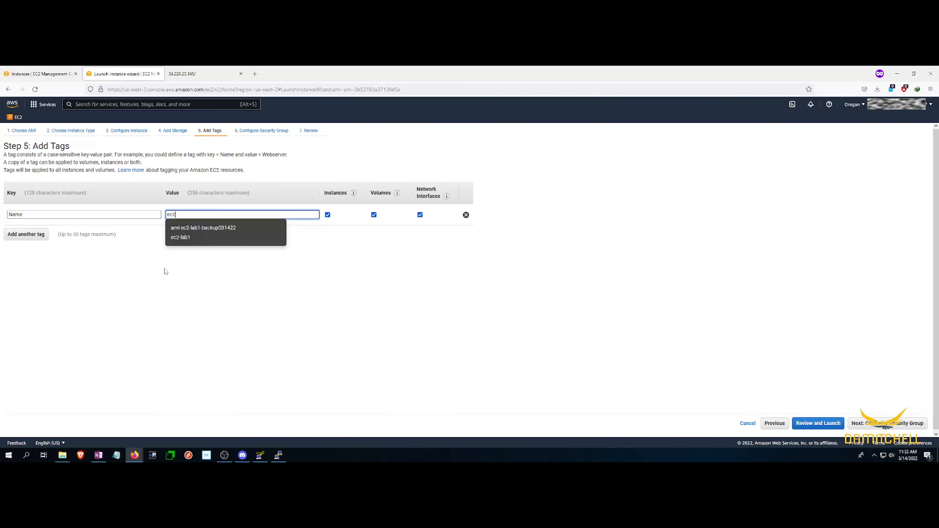
pyautogui.click(184, 239)
pyautogui.click(175, 215)
pyautogui.click(182, 216)
pyautogui.click(182, 216)
pyautogui.click(177, 216)
pyautogui.click(181, 216)
pyautogui.click(191, 216)
pyautogui.click(192, 215)
pyautogui.click(188, 214)
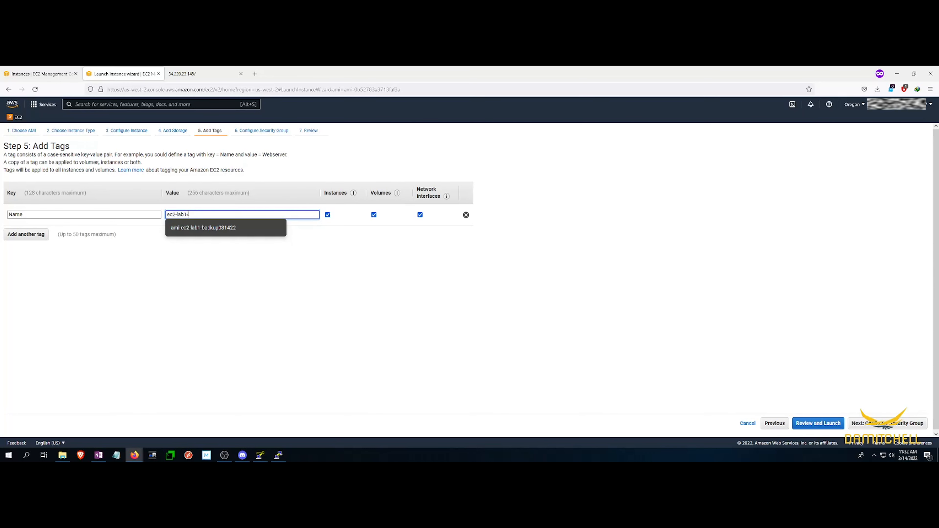
pyautogui.click(250, 283)
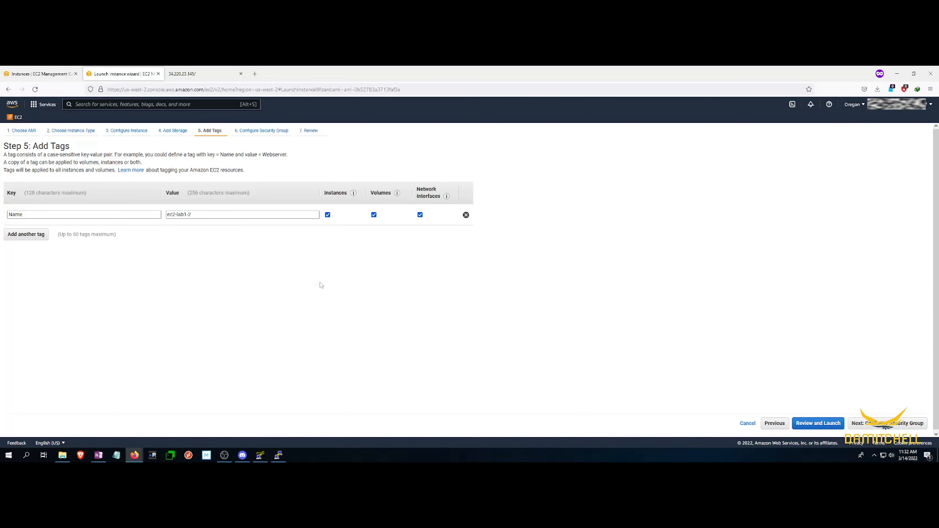
# - Assign the existing security group ec2-lab1-SG to the instance and continue to the launch review
pyautogui.click(864, 424)
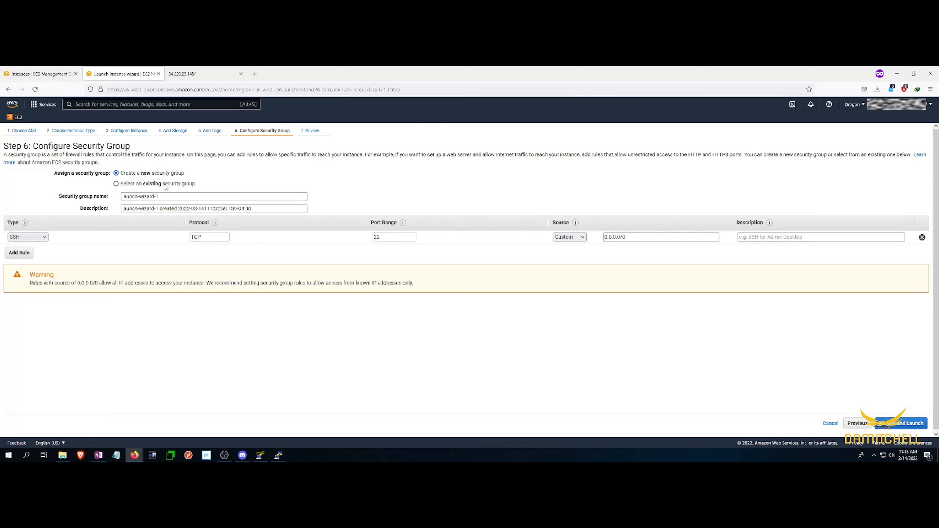
pyautogui.click(115, 184)
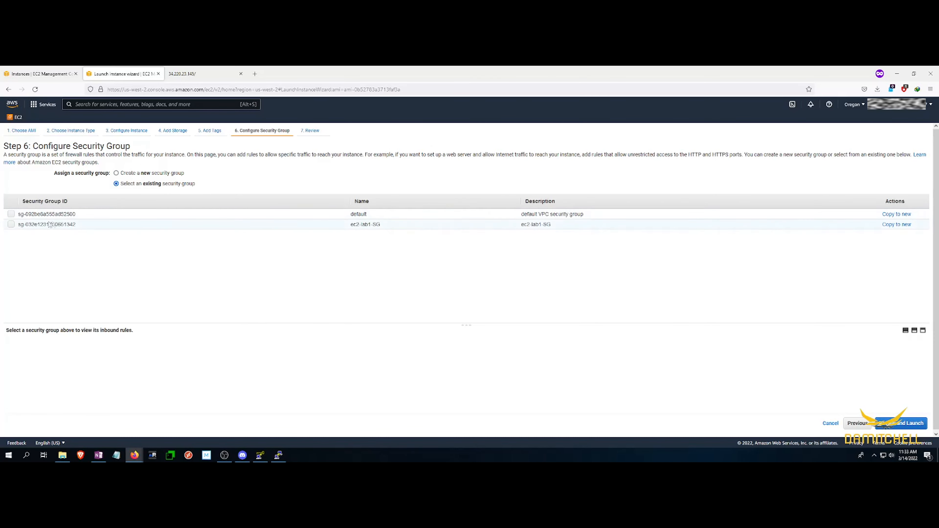
pyautogui.click(11, 225)
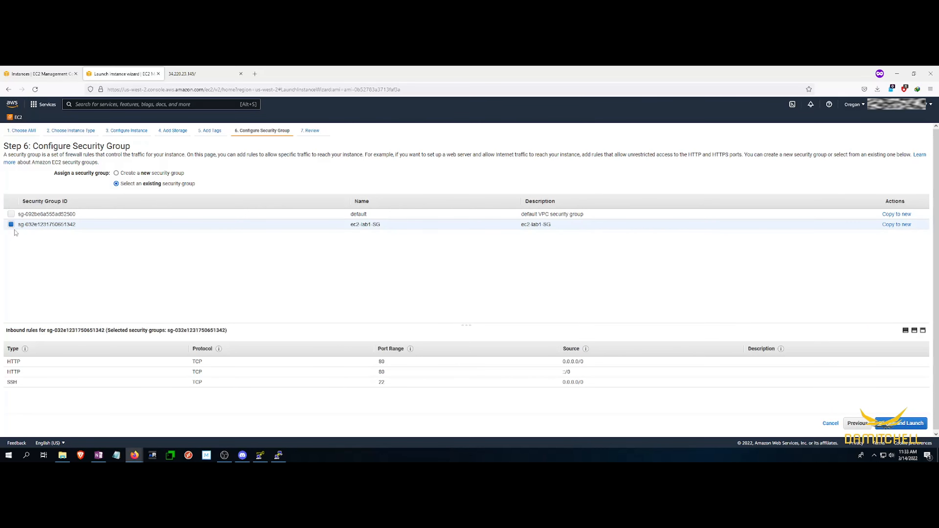
pyautogui.click(915, 424)
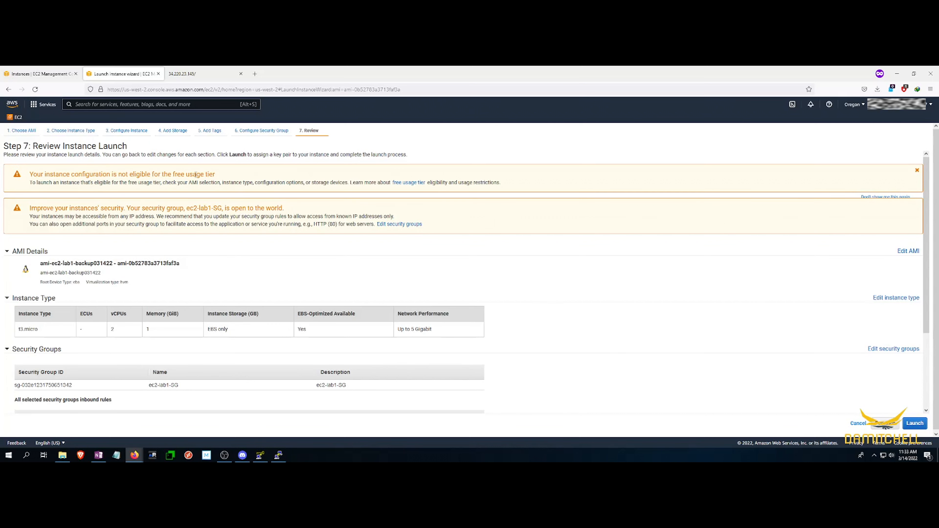
# - Review the launch settings, launch the instance with the acknowledged existing key pair kp-awslab1, and go to the instances list
pyautogui.moveTo(112, 210); pyautogui.dragTo(290, 202)
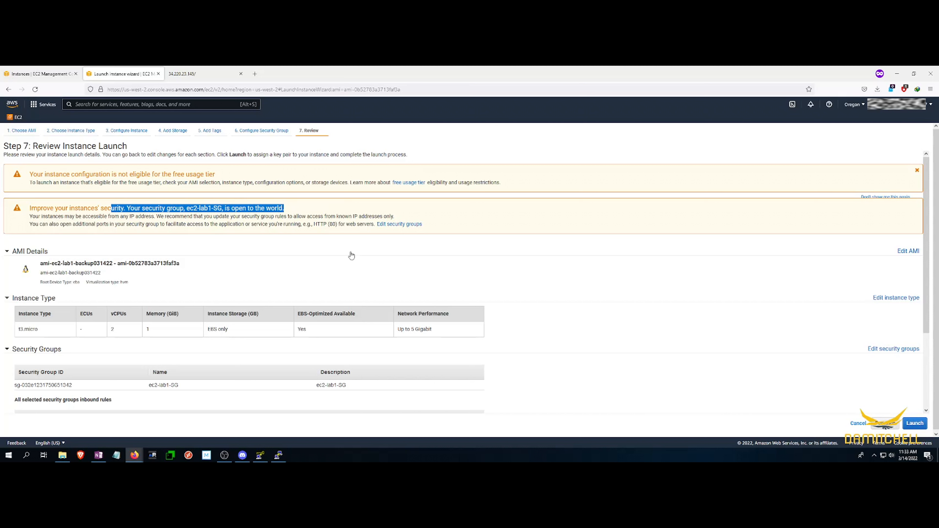
pyautogui.scroll(-3, 355, 256)
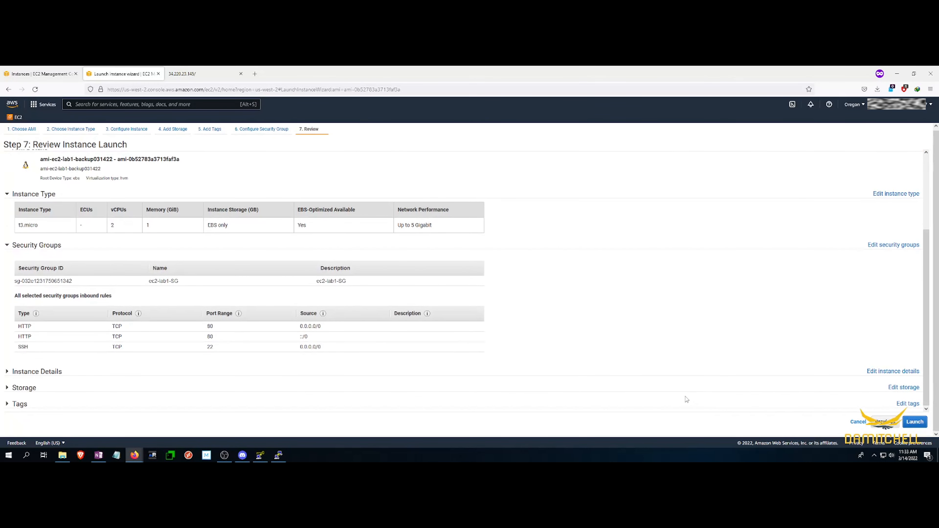
pyautogui.click(915, 424)
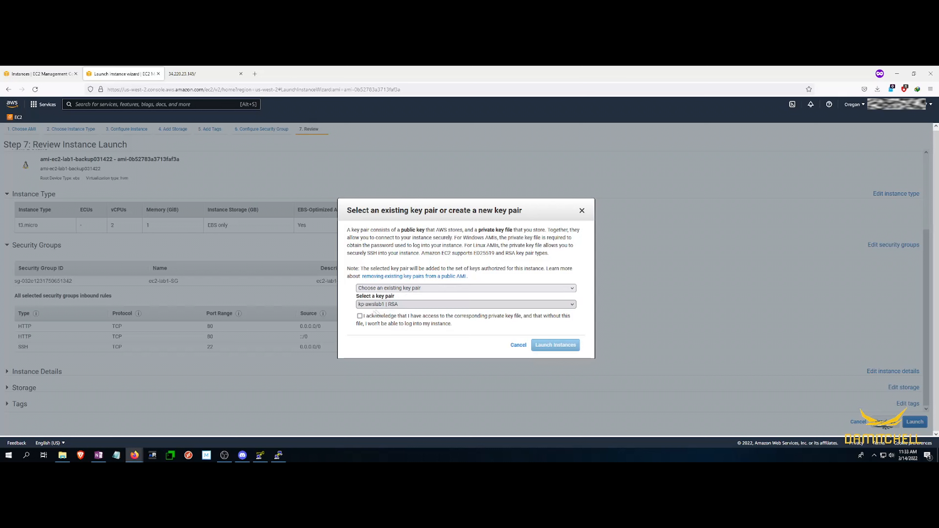
pyautogui.click(364, 319)
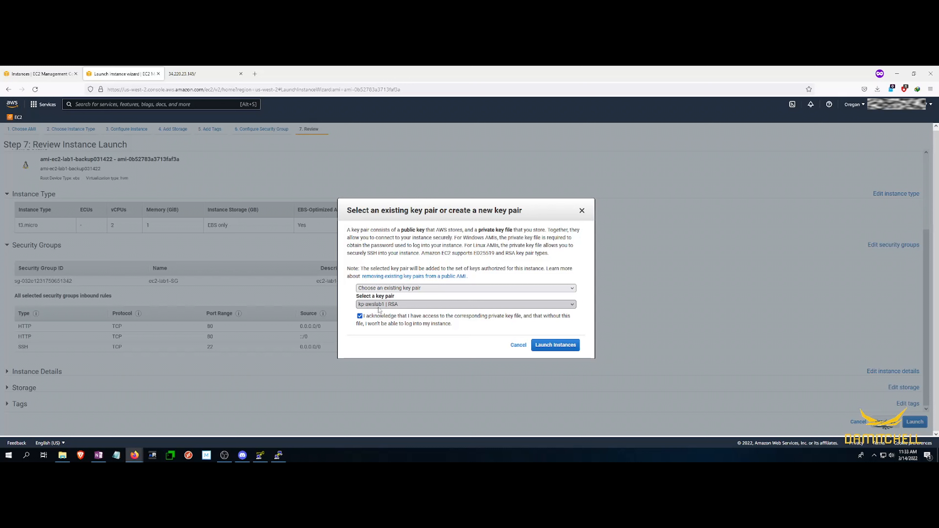
pyautogui.click(572, 346)
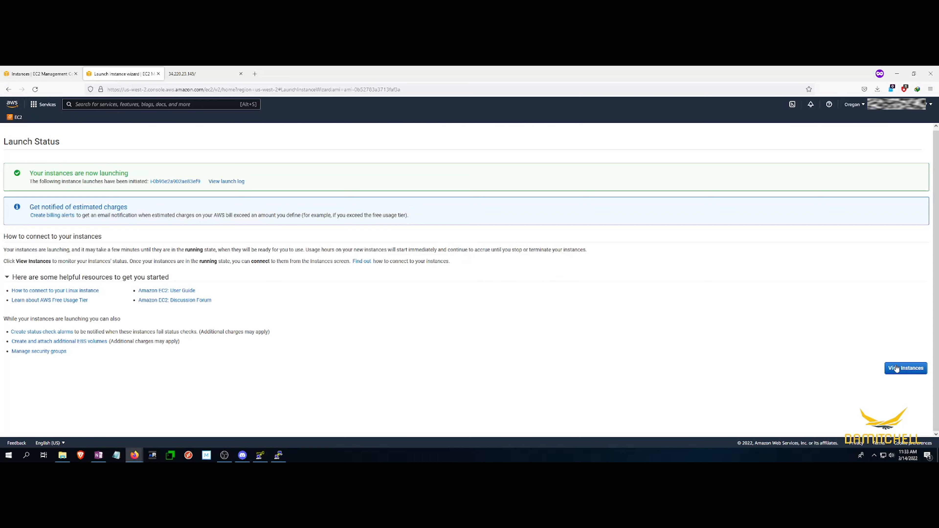
pyautogui.click(896, 368)
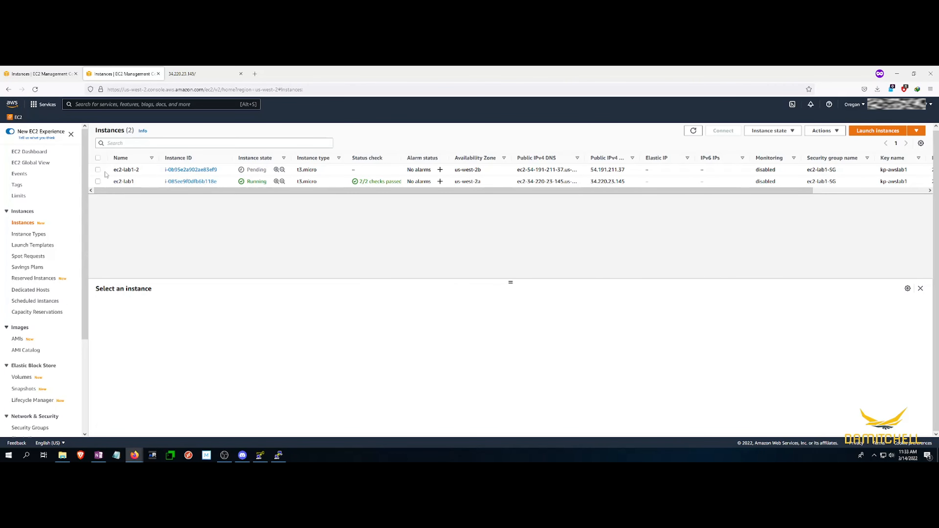
# - Change the Name tag of the original ec2-lab1 instance to ec2-lab1-1 and save it
pyautogui.doubleClick(128, 182)
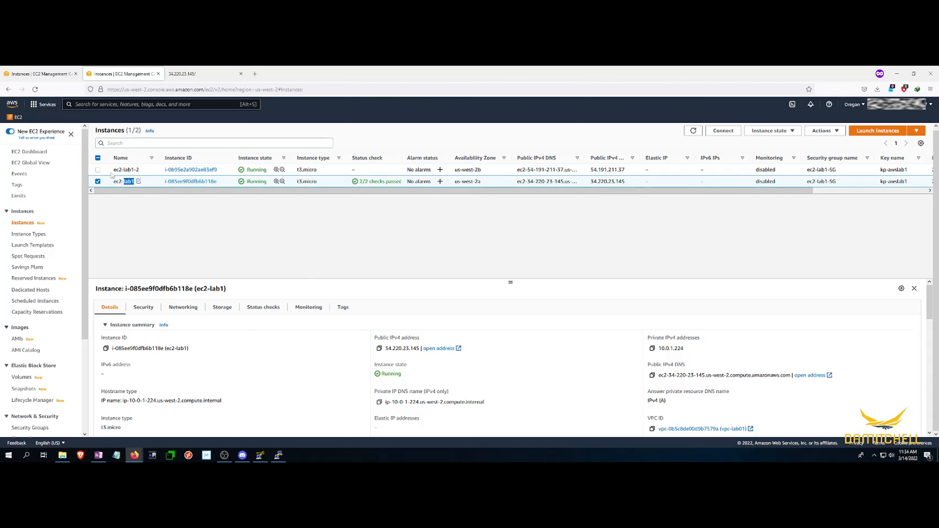
pyautogui.click(342, 308)
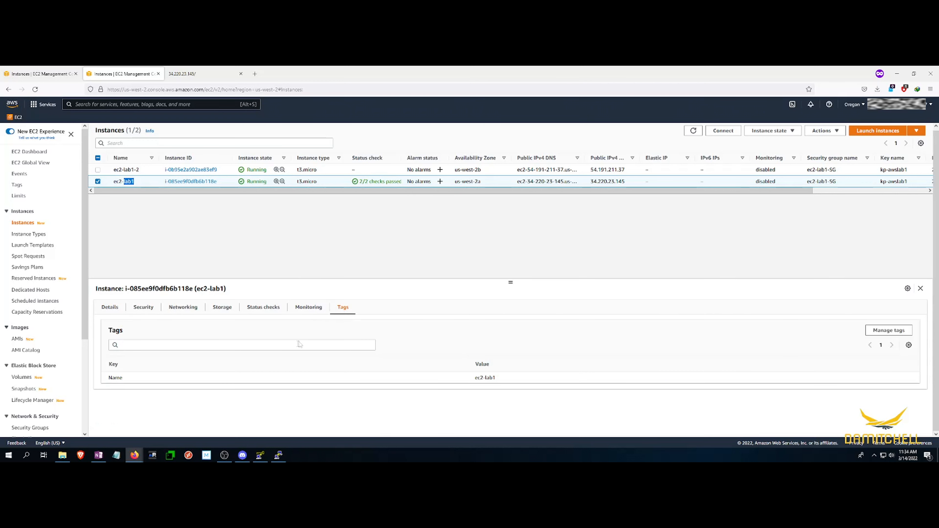
pyautogui.click(797, 381)
pyautogui.click(882, 330)
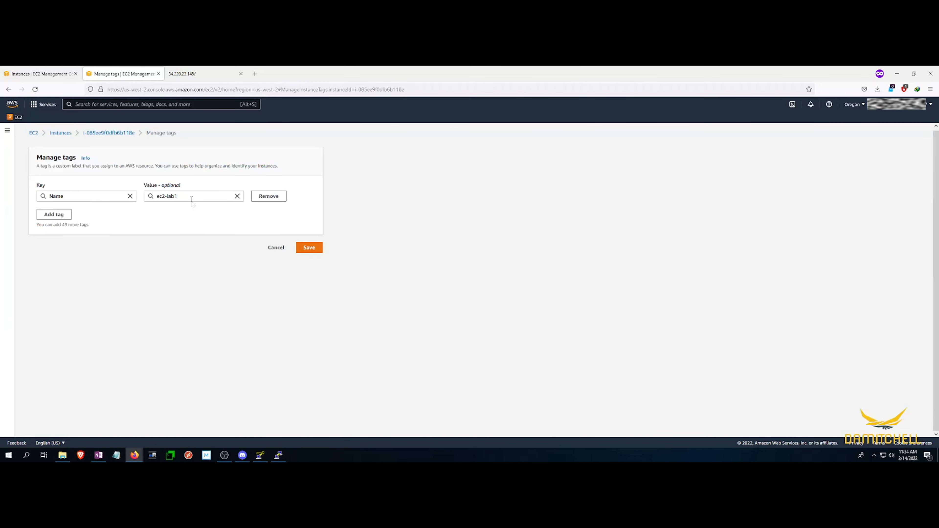
pyautogui.click(184, 197)
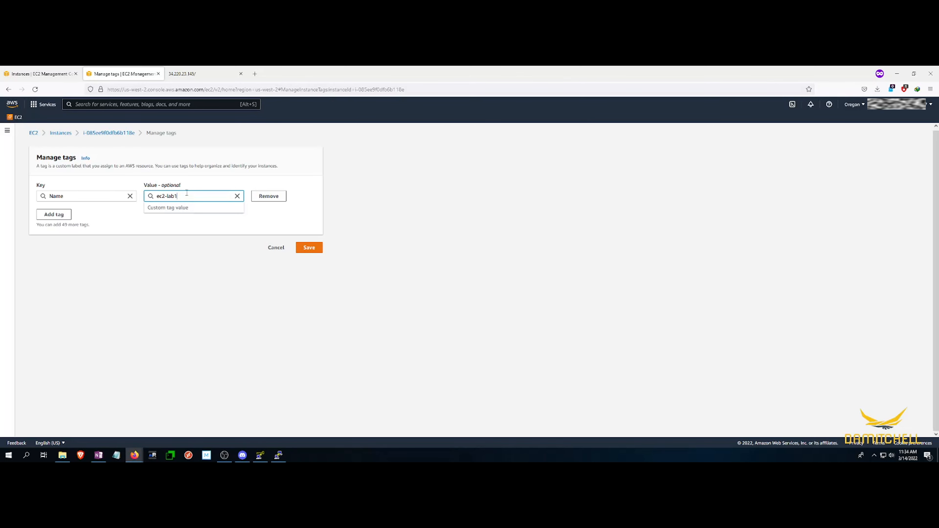
pyautogui.click(310, 249)
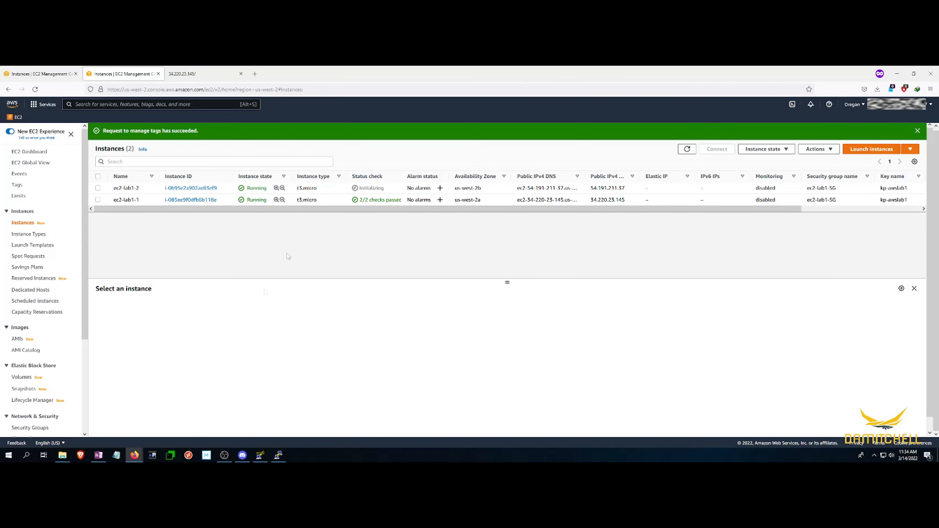
# - Switch to MTPuTTY and start a new server entry that uses the AWSLAB1 PuTTY session
pyautogui.click(98, 200)
pyautogui.click(98, 200)
pyautogui.click(170, 459)
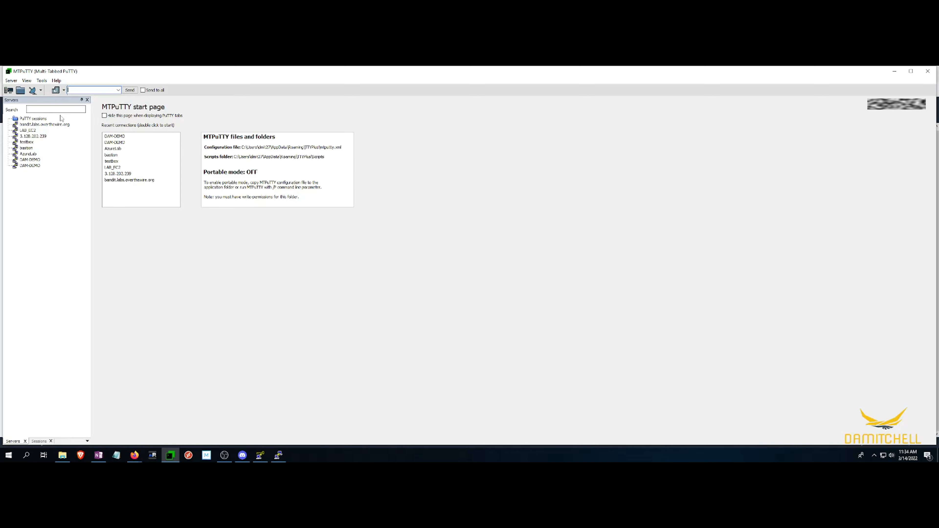
pyautogui.click(76, 90)
pyautogui.click(34, 139)
pyautogui.rightClick(35, 139)
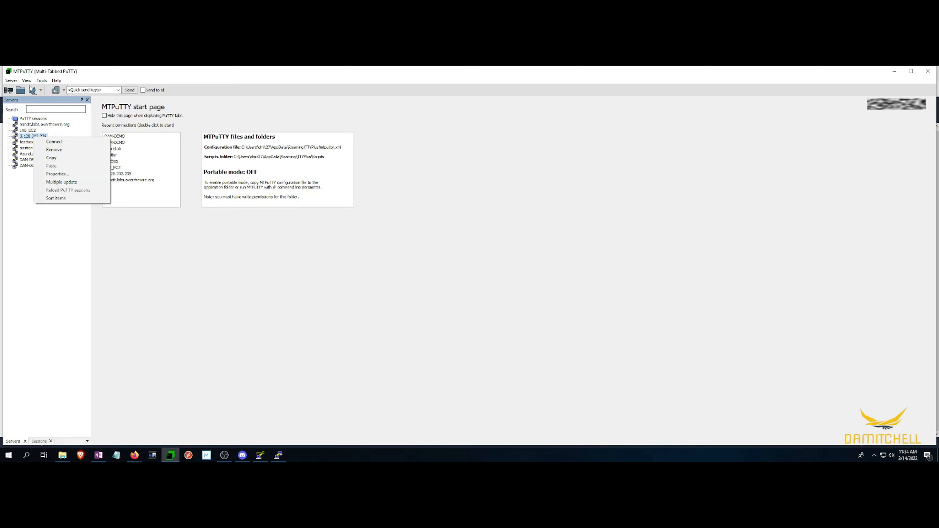
pyautogui.click(88, 80)
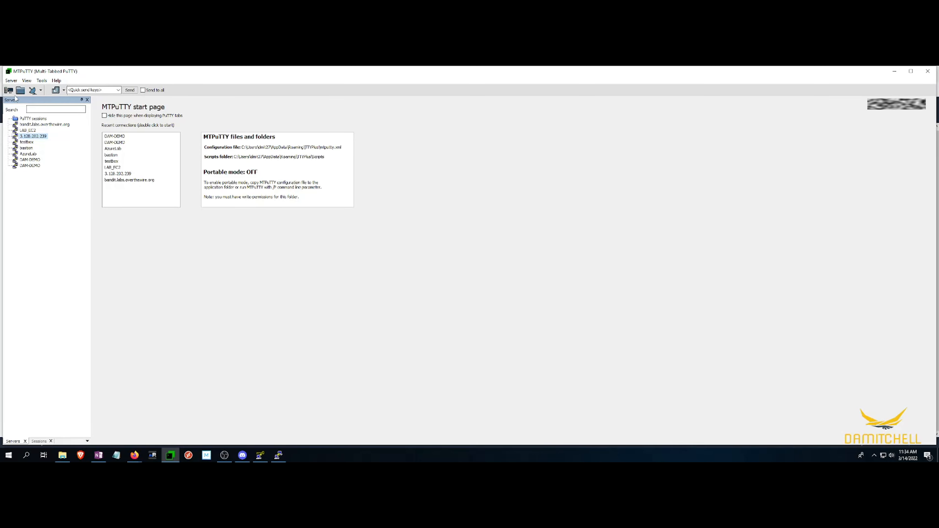
pyautogui.click(10, 91)
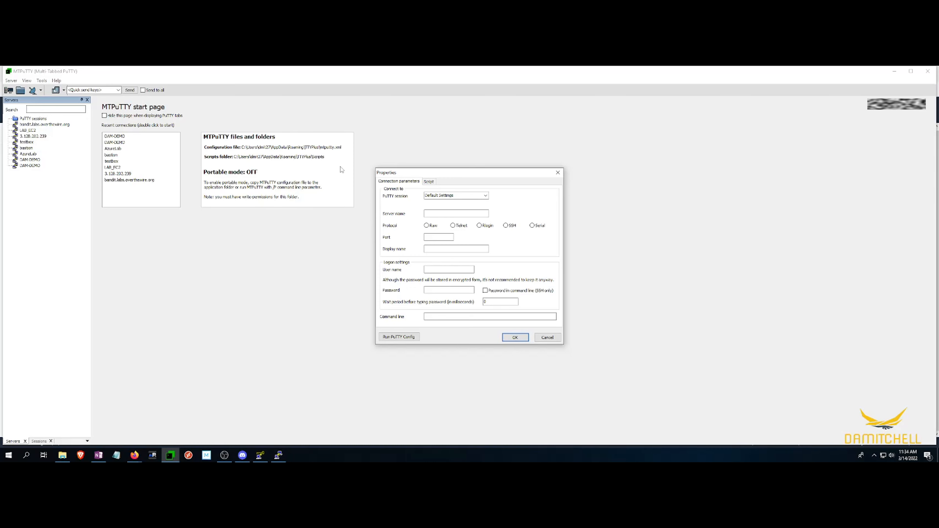
pyautogui.click(485, 196)
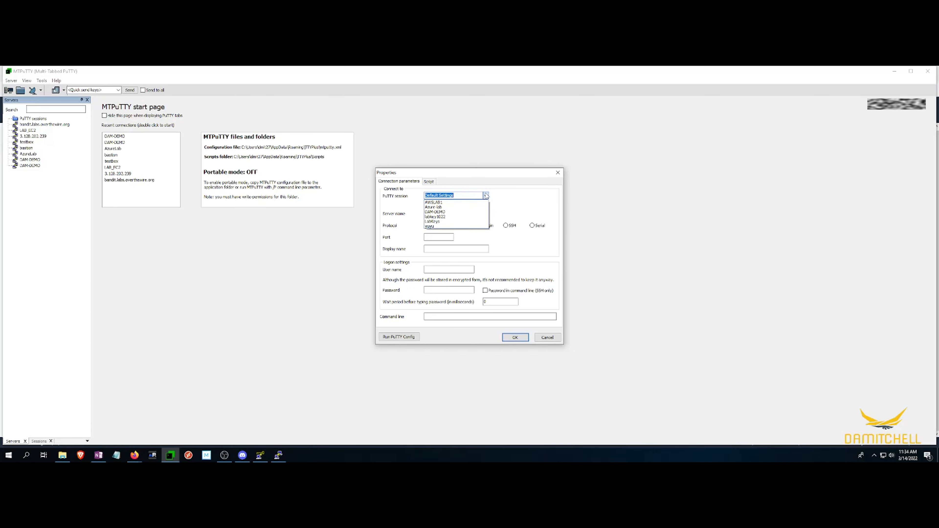
pyautogui.click(445, 202)
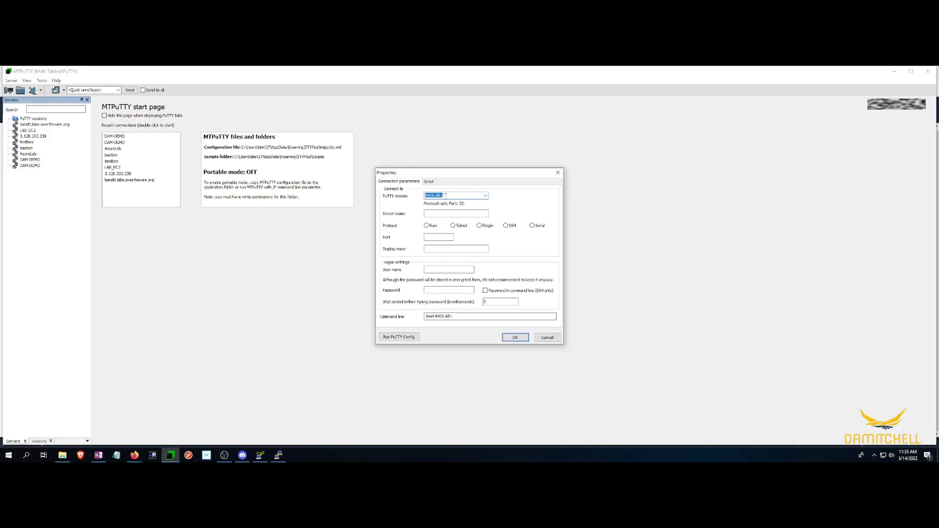
pyautogui.click(432, 212)
# - Copy the public IPv4 address of ec2-lab1-1 from the EC2 console in the browser and return to MTPuTTY
pyautogui.moveTo(134, 459)
pyautogui.click(160, 416)
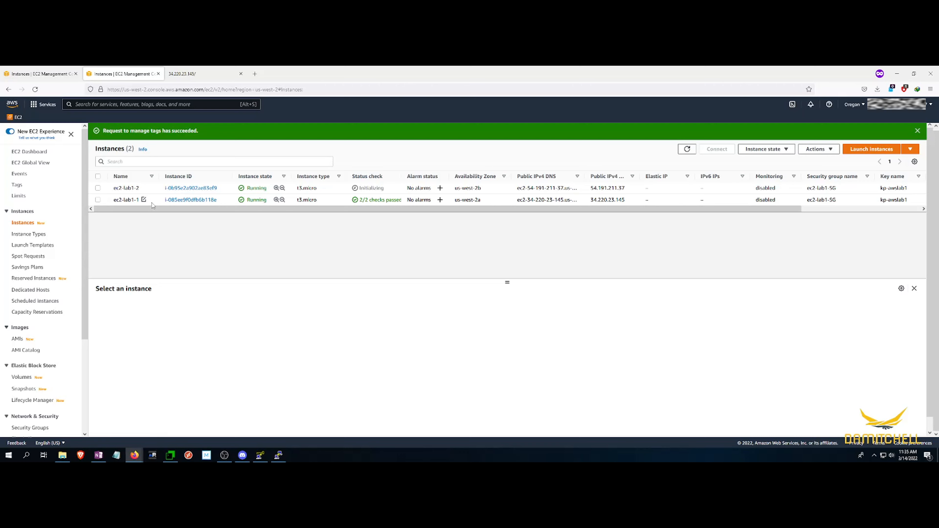
pyautogui.click(98, 200)
pyautogui.click(377, 350)
pyautogui.click(173, 455)
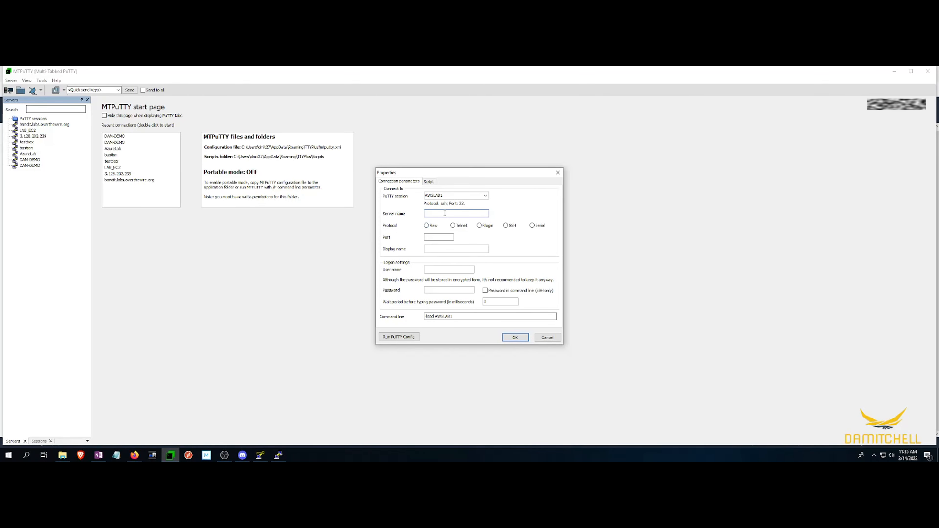
# - Paste the copied address as the server name, set the display name to ec2lab-1, and save the entry
pyautogui.hotkey('ctrl', 'v')
pyautogui.click(437, 248)
pyautogui.hotkey('ctrl', 'v')
pyautogui.moveTo(458, 250); pyautogui.dragTo(423, 252)
pyautogui.write('ec')
pyautogui.click(516, 338)
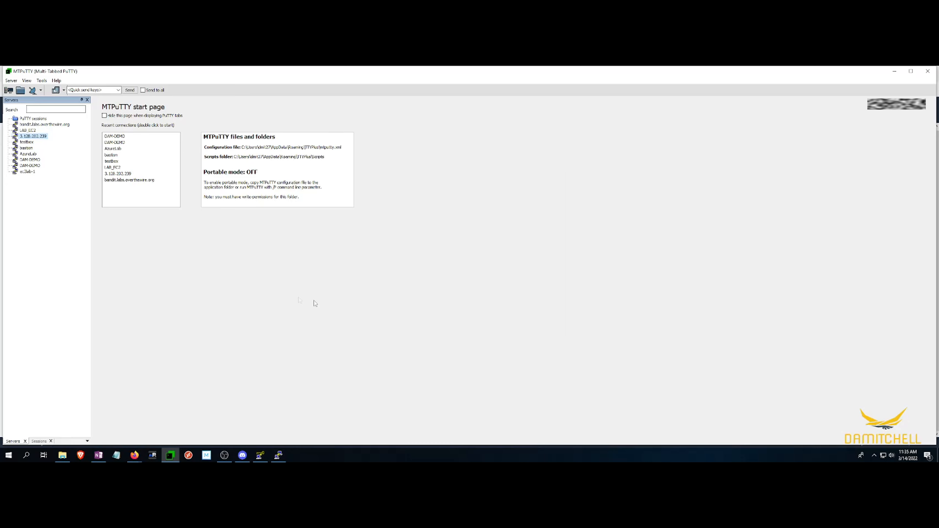
# - Try to copy the ec2lab-1 server entry
pyautogui.rightClick(23, 173)
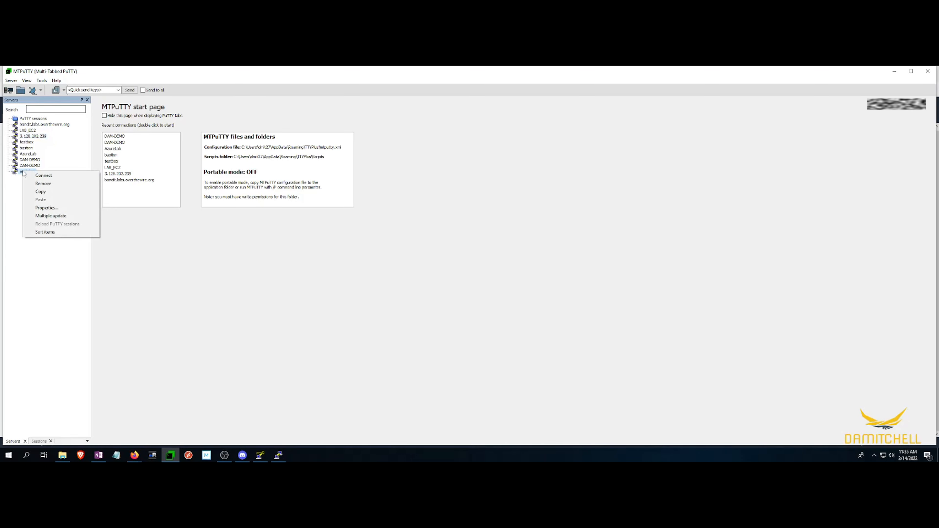
pyautogui.click(31, 191)
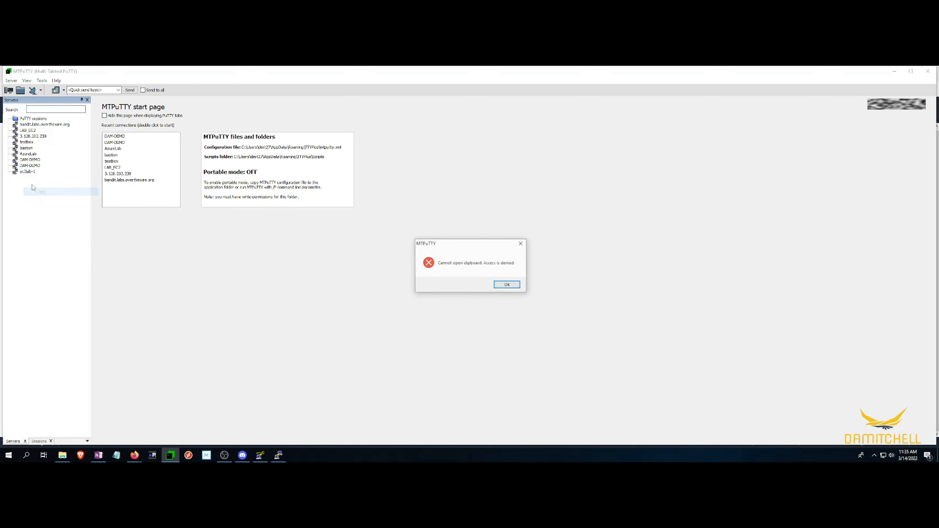
pyautogui.click(506, 286)
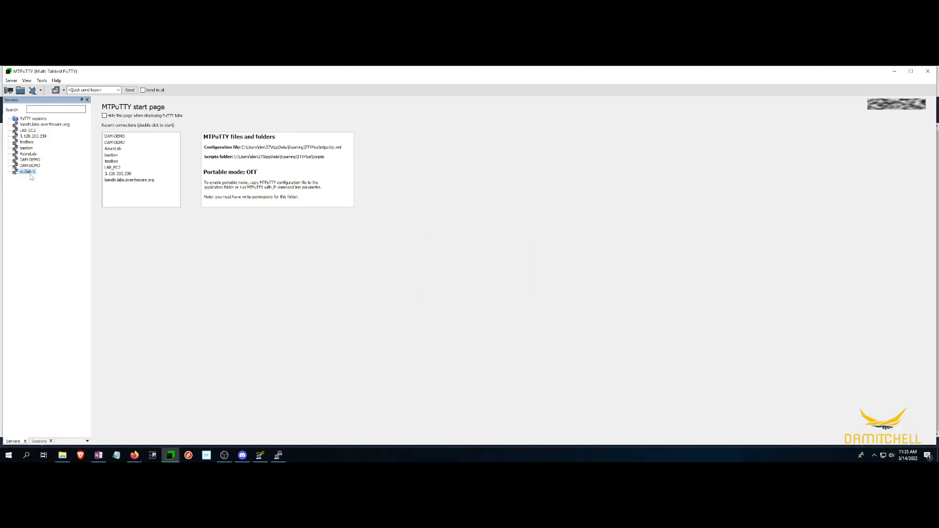
# - Start another new server entry that uses the AWSLAB1 PuTTY session
pyautogui.click(9, 90)
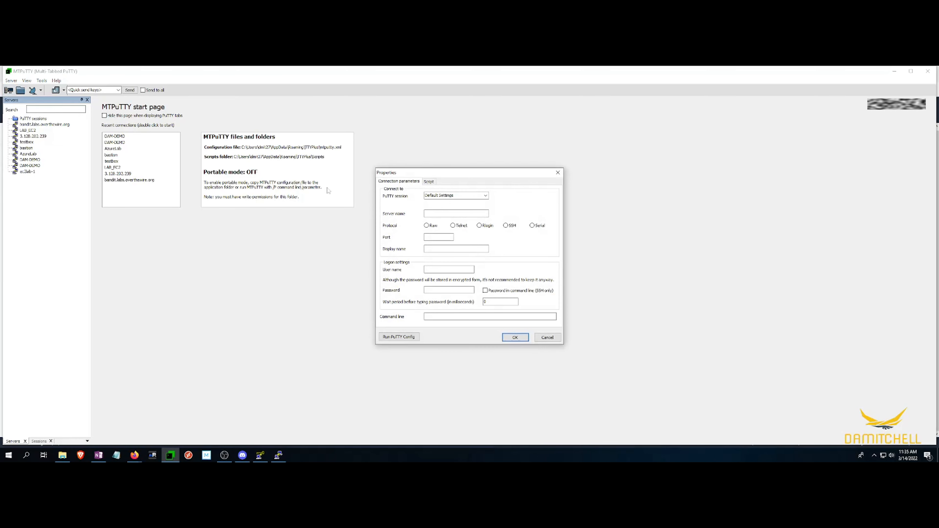
pyautogui.click(485, 195)
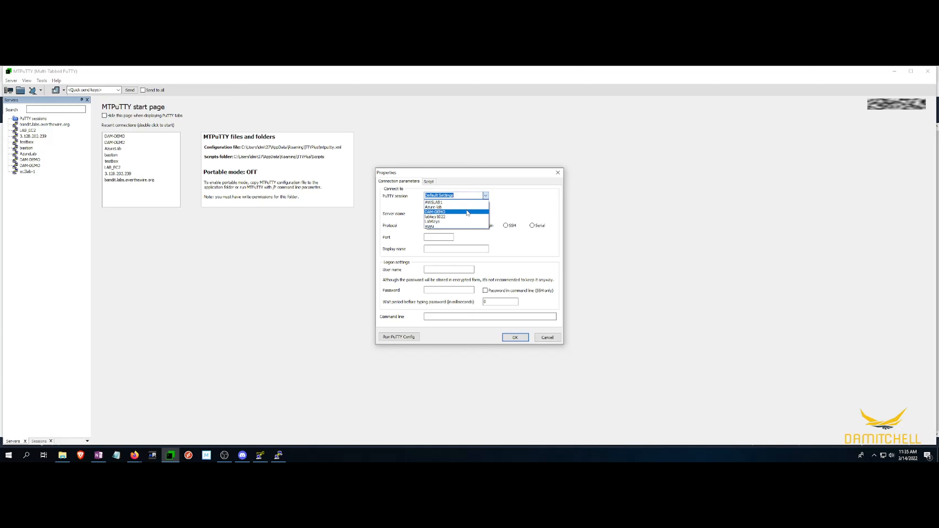
pyautogui.click(439, 203)
pyautogui.click(449, 214)
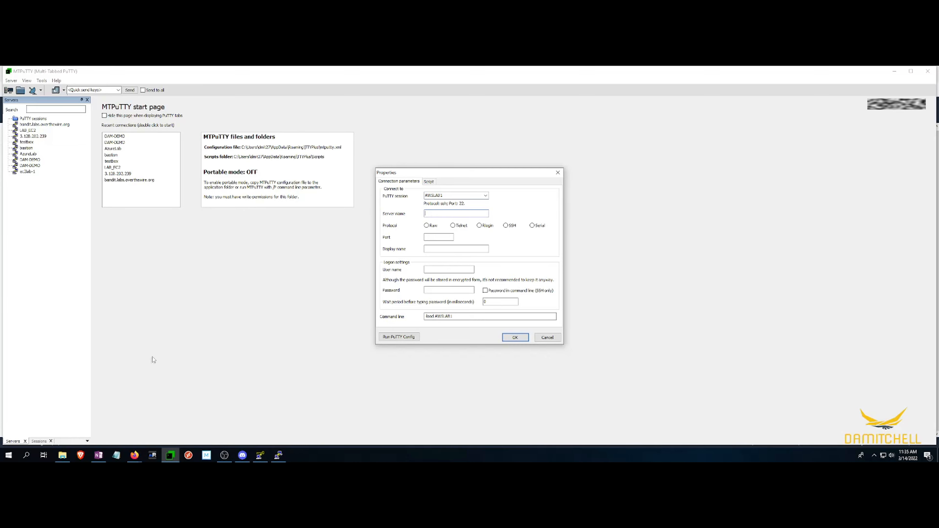
# - Copy the public IPv4 address of ec2-lab1-2 from the EC2 console, refresh the instances list, and return to MTPuTTY
pyautogui.moveTo(135, 456)
pyautogui.click(168, 433)
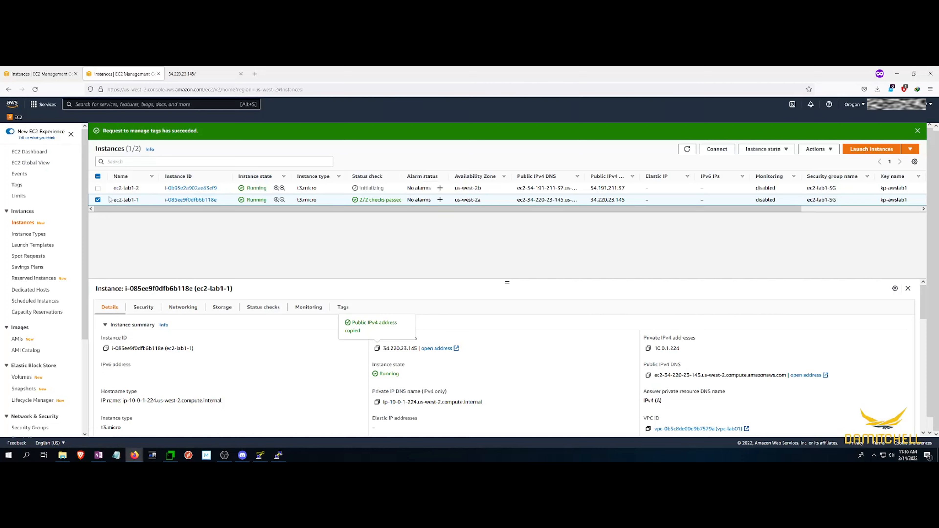
pyautogui.click(98, 199)
pyautogui.click(99, 188)
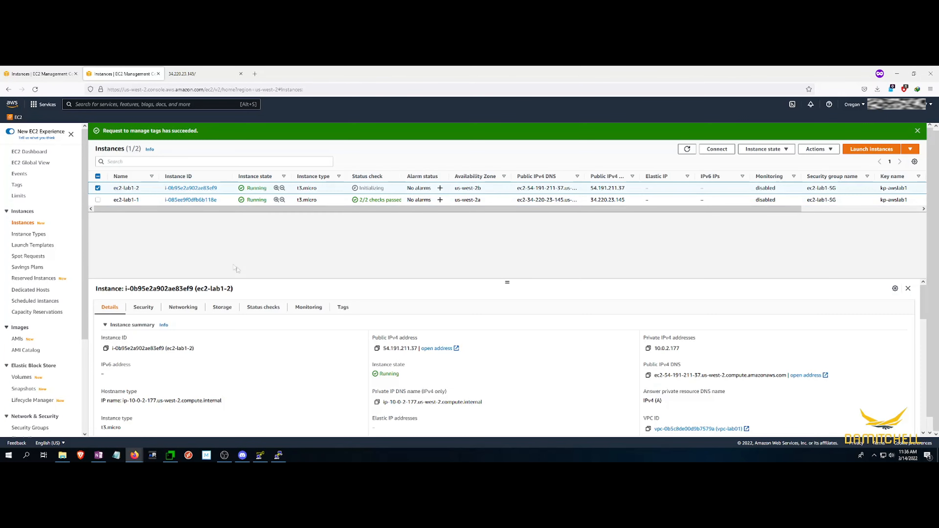
pyautogui.click(378, 348)
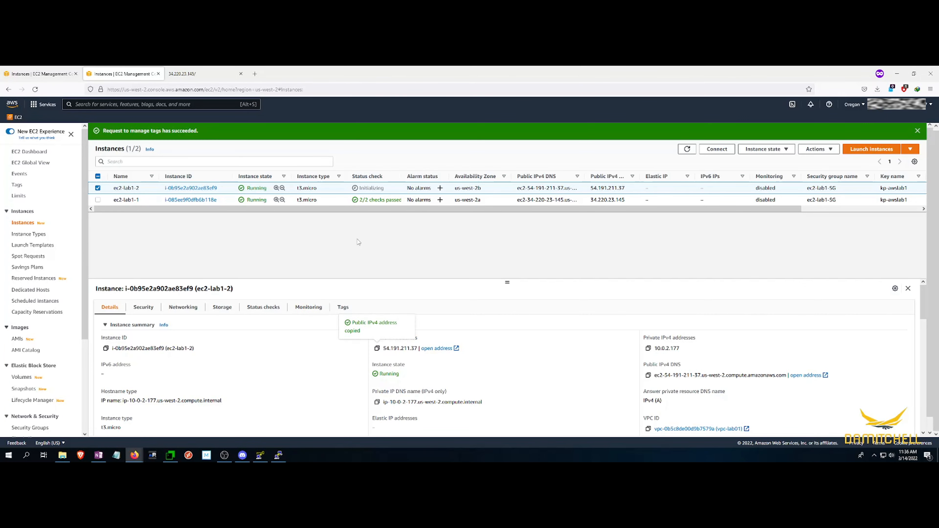
pyautogui.click(687, 149)
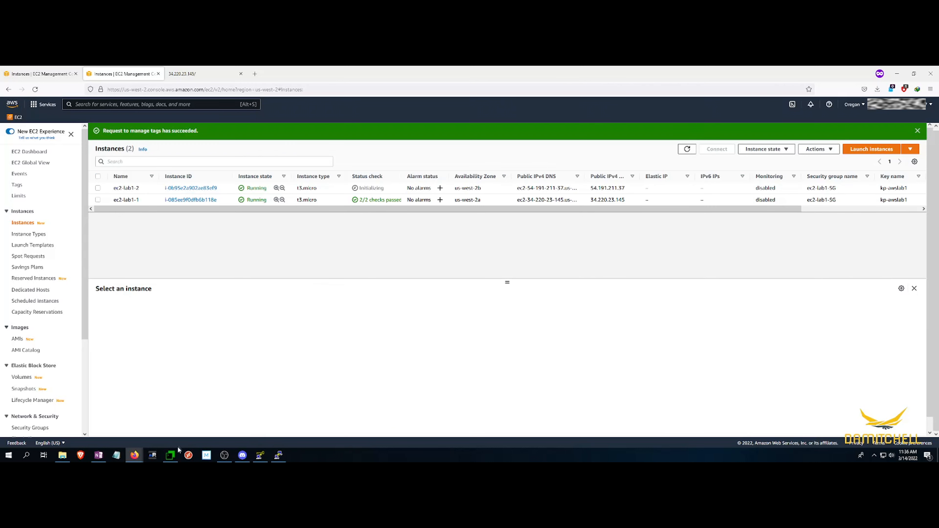
pyautogui.click(170, 455)
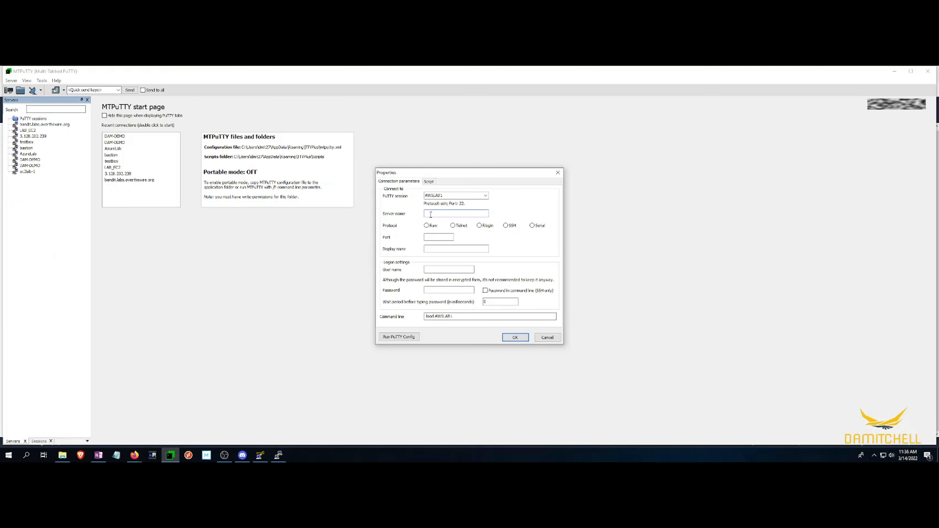
# - Save the entry with server name 54.191.211.37, SSH protocol, display name ec2-lab-2, user name ec2-user, and the password in command line option enabled
pyautogui.hotkey('ctrl', 'v')
pyautogui.click(507, 226)
pyautogui.moveTo(452, 248); pyautogui.dragTo(421, 248)
pyautogui.write('e')
pyautogui.click(445, 269)
pyautogui.click(486, 291)
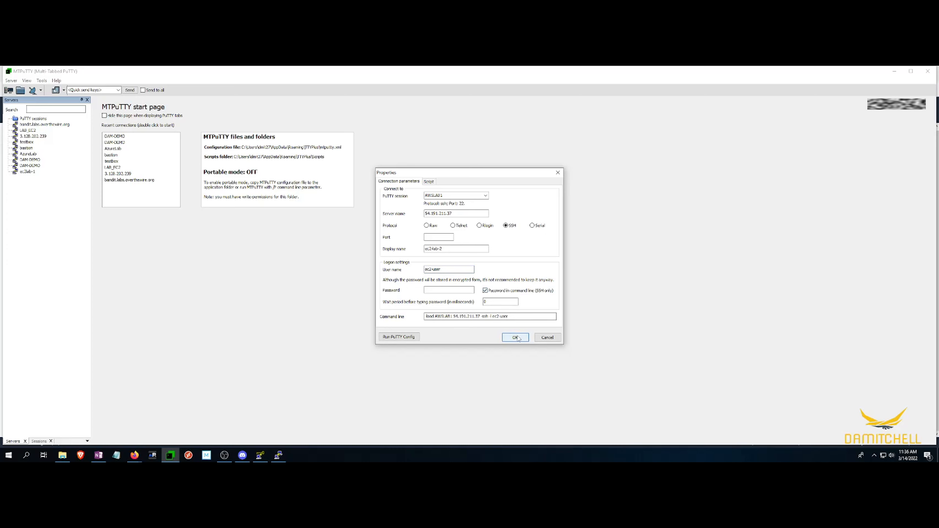
pyautogui.click(517, 338)
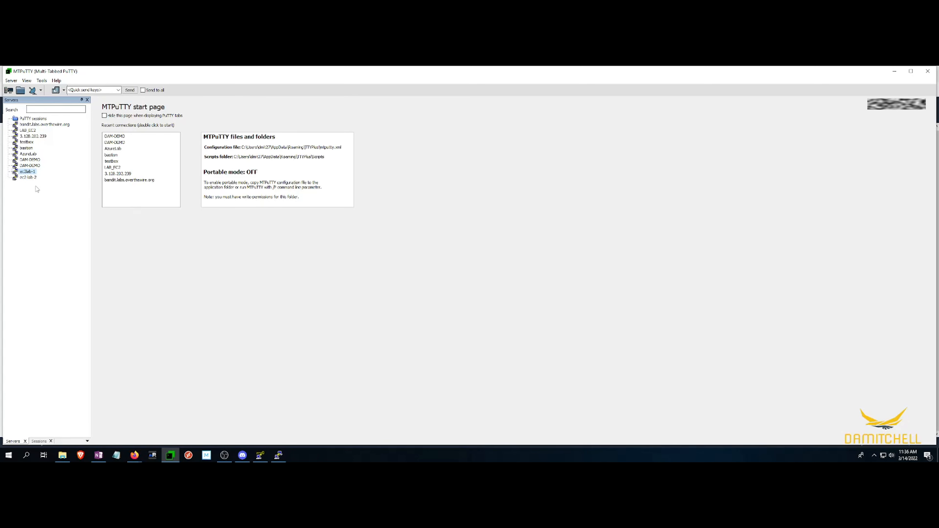
# - Connect to the ec2lab-1 server and get a responsive shell prompt
pyautogui.rightClick(33, 173)
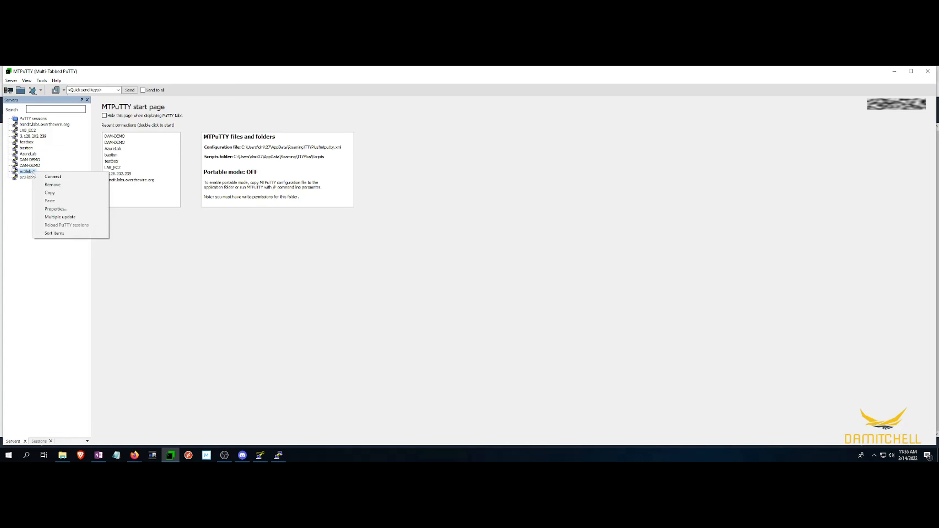
pyautogui.click(52, 177)
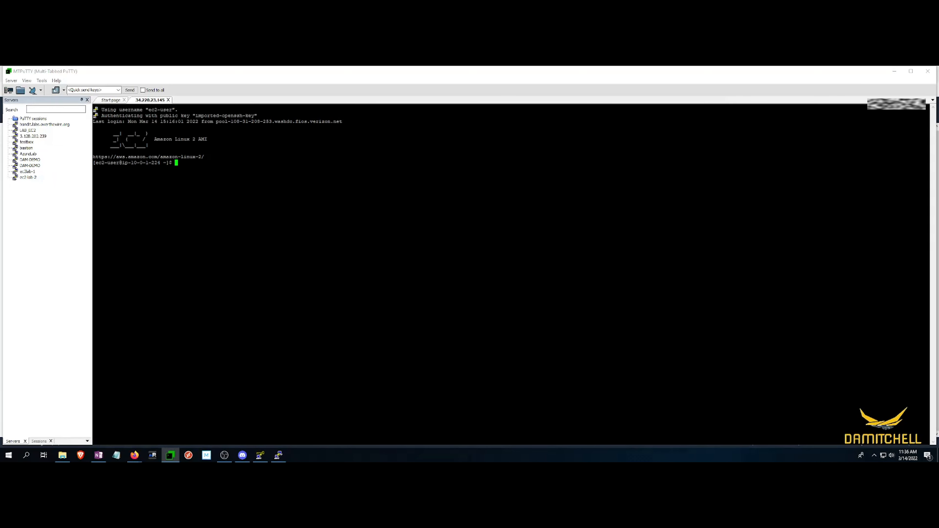
pyautogui.press('Return')
pyautogui.press('Return')
pyautogui.press('Return')
pyautogui.press('Return')
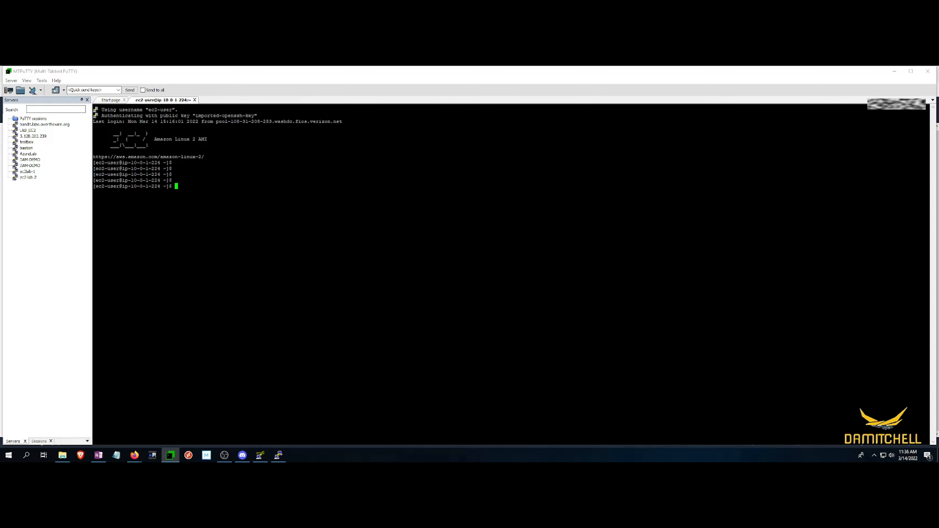
# - Try to append the hostname to /var/www/html/index.html as the regular user, with and without sudo
pyautogui.write('hostname >> /var/www/html/index.html')
pyautogui.press('Return')
pyautogui.press('Return')
pyautogui.press('Return')
pyautogui.press('Up')
pyautogui.press('Home')
pyautogui.write('sudo')
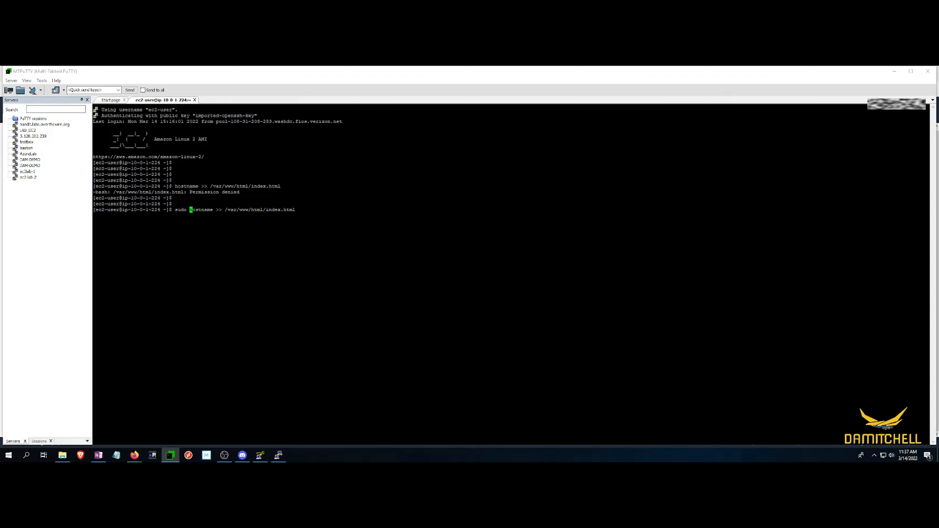
pyautogui.press('Return')
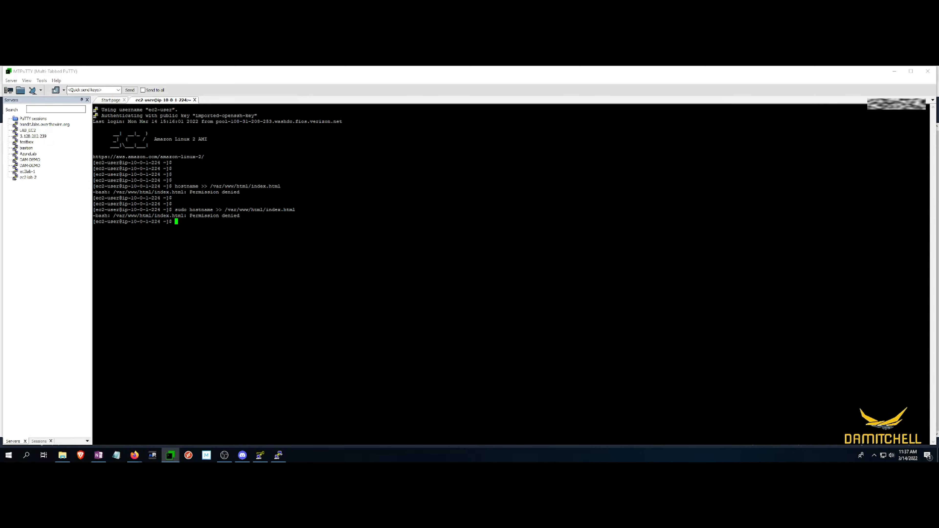
pyautogui.press('Return')
pyautogui.press('Return')
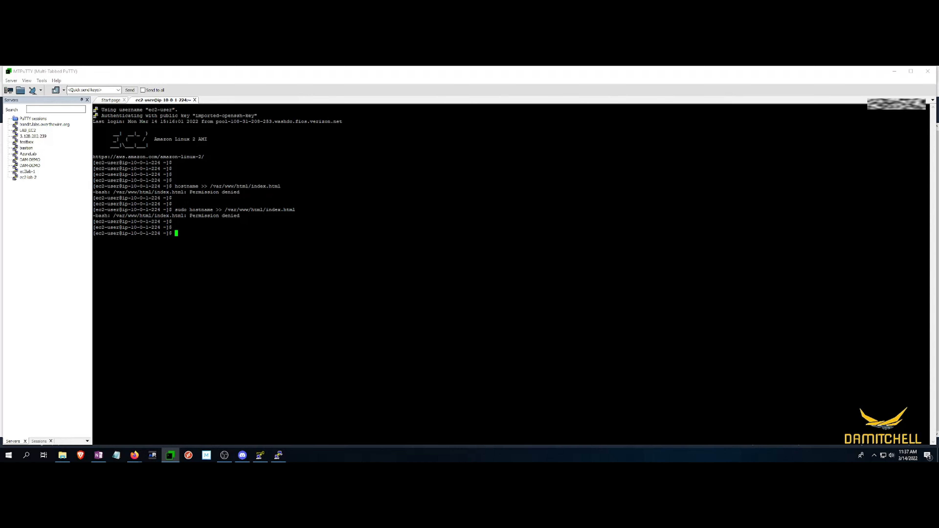
# - Switch to a root shell with sudo su
pyautogui.write('sudo su')
pyautogui.press('Return')
pyautogui.press('Return')
pyautogui.press('Return')
pyautogui.press('Return')
pyautogui.press('Return')
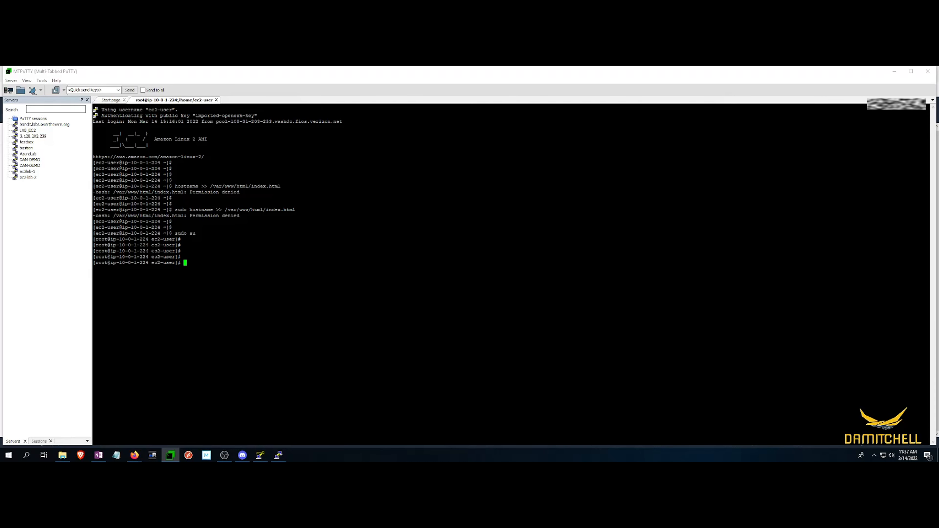
# - Copy the earlier command sudo hostname >> /var/www/html/index.html and run it in the root shell
pyautogui.moveTo(173, 210); pyautogui.dragTo(295, 209)
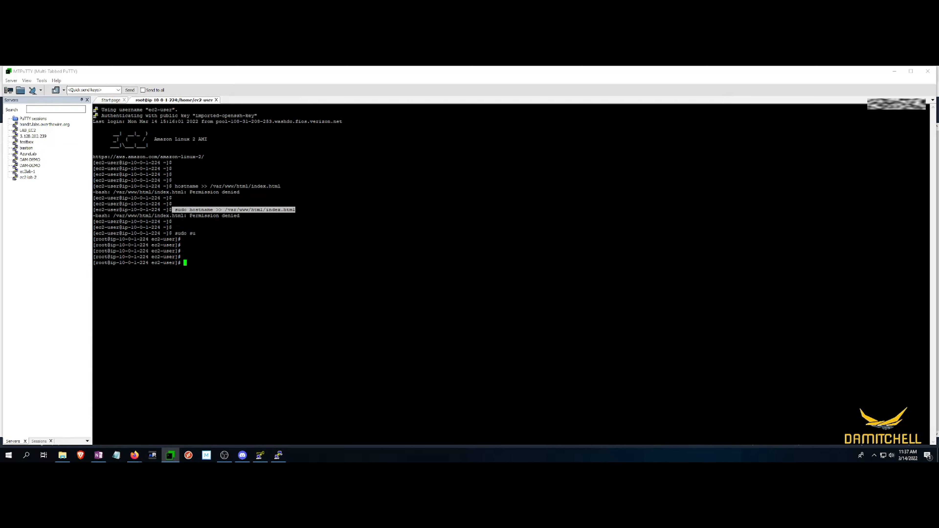
pyautogui.press('shift+Insert')
pyautogui.press('Return')
pyautogui.press('Return')
pyautogui.press('Return')
pyautogui.press('Return')
pyautogui.press('Return')
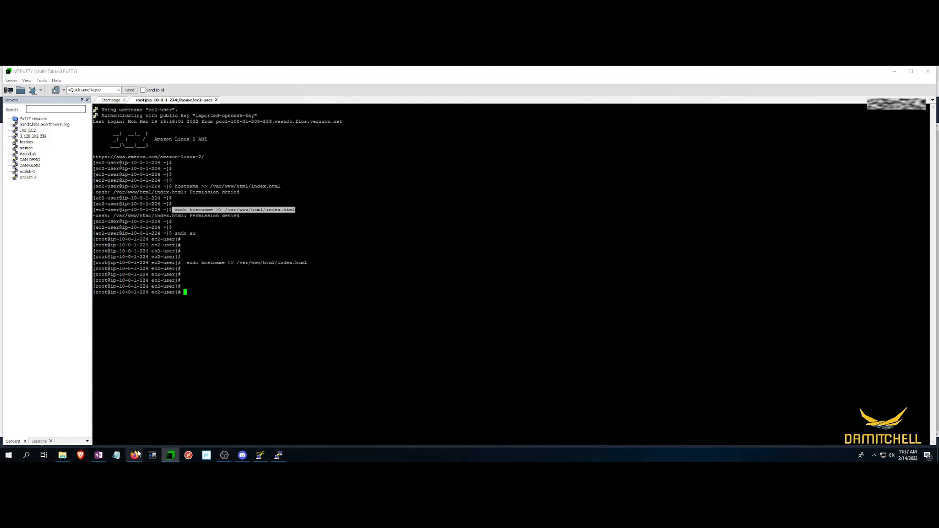
# - Switch to the browser, check the web page served at 34.220.23.145, and go back to the two-instance list
pyautogui.moveTo(137, 457)
pyautogui.click(143, 439)
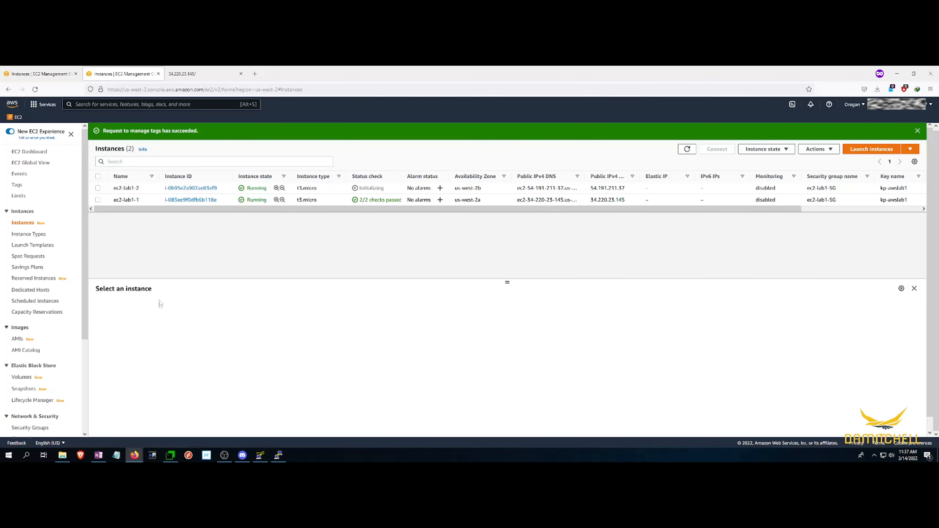
pyautogui.click(199, 73)
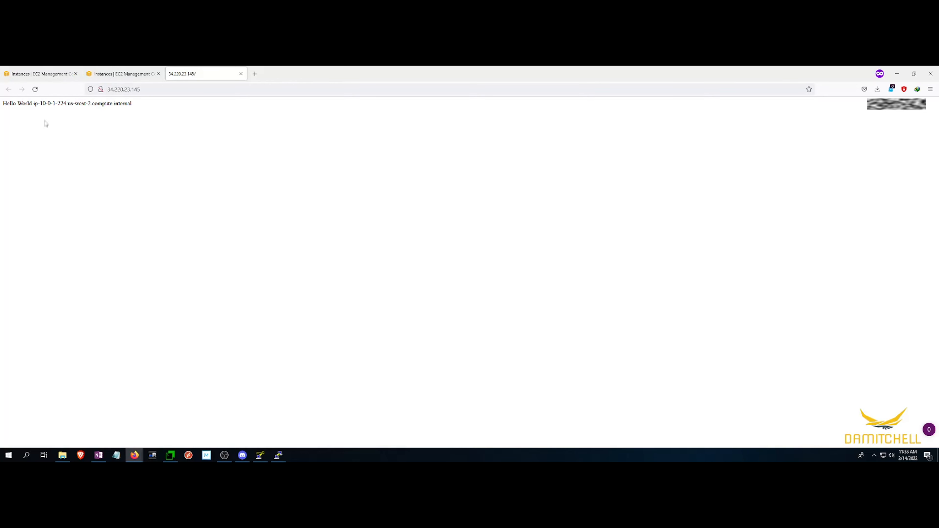
pyautogui.click(60, 75)
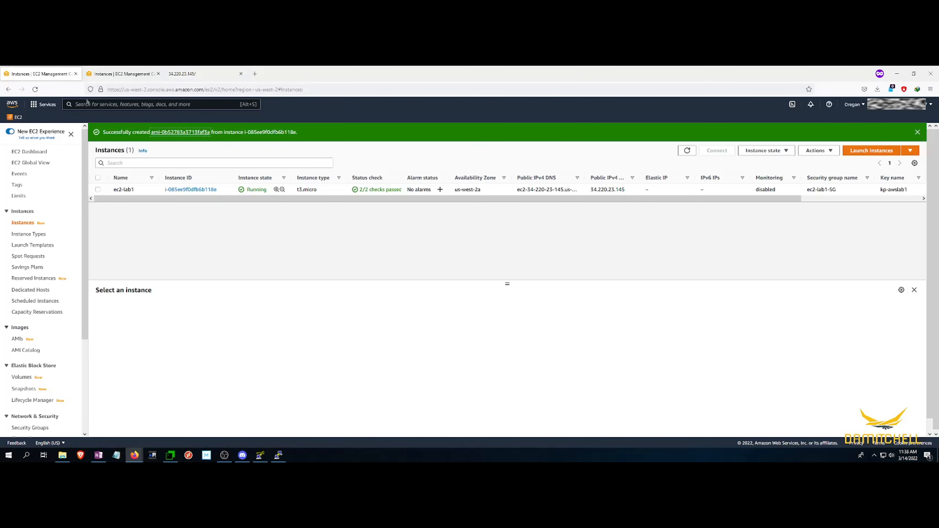
pyautogui.click(113, 75)
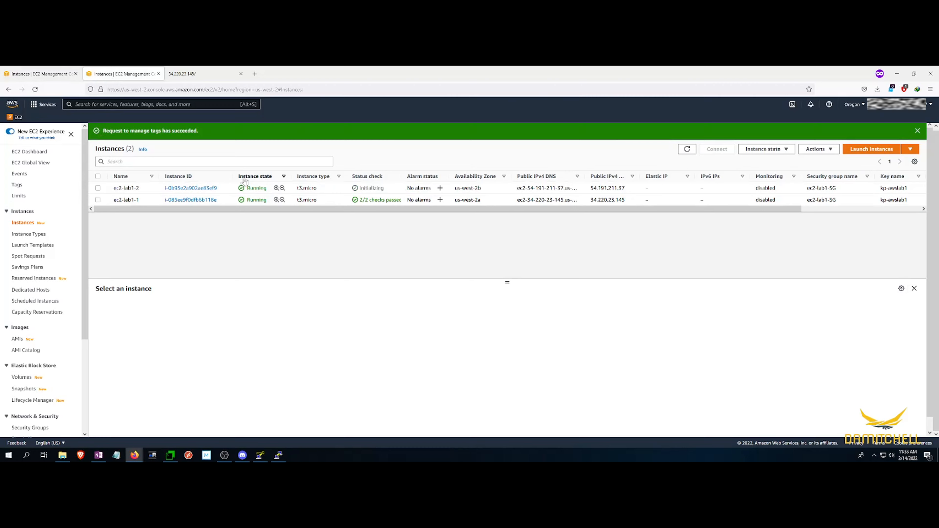
# - Refresh the instance list, select ec2-lab1-2, and open its public IPv4 address in a new browser tab
pyautogui.click(689, 150)
pyautogui.click(98, 188)
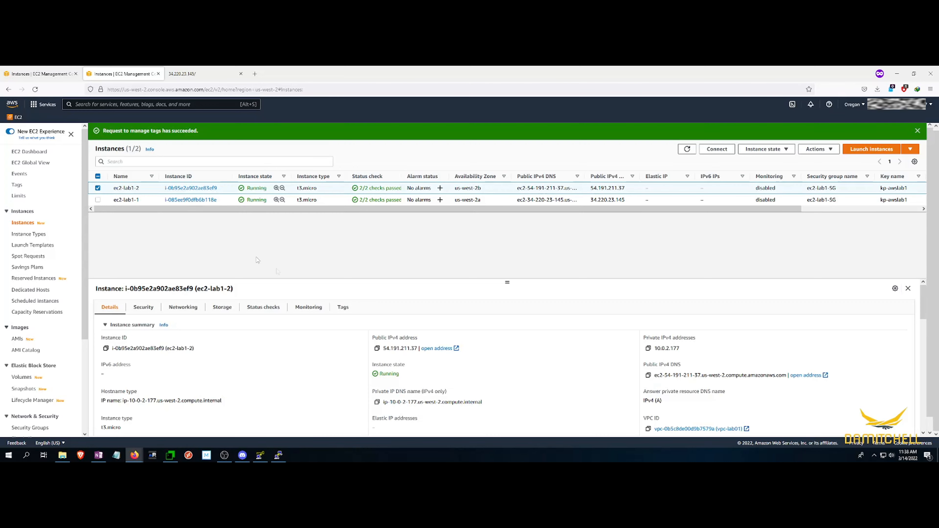
pyautogui.rightClick(442, 349)
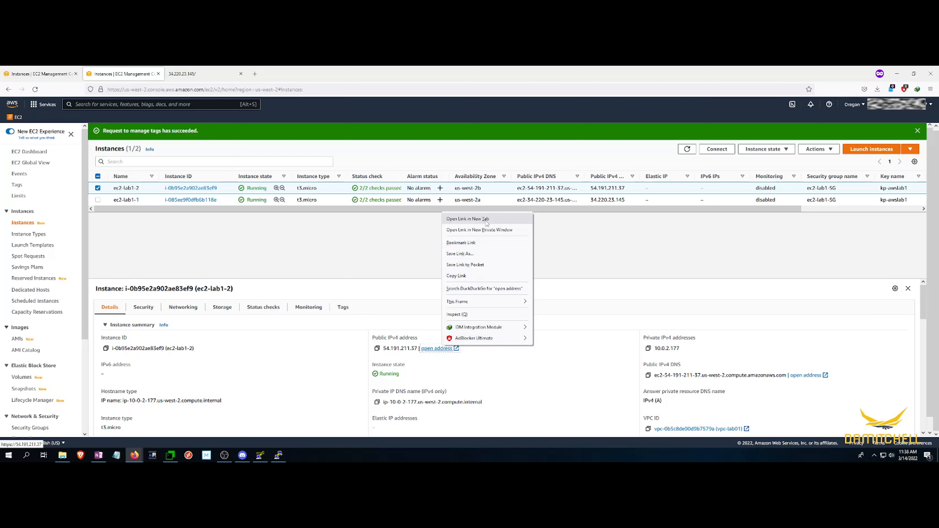
pyautogui.click(468, 219)
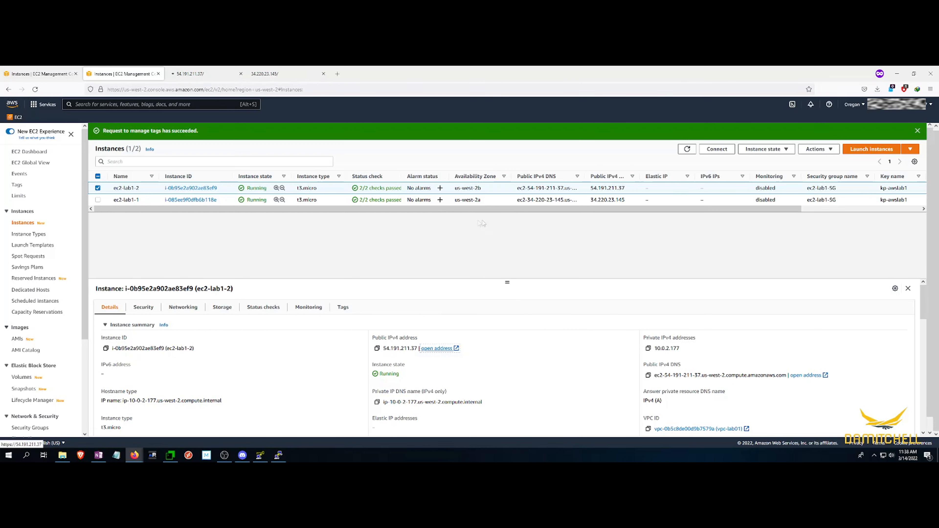
# - Change the ec2-lab1-2 address 54.191.211.37 from https to http and load its web page
pyautogui.click(189, 75)
pyautogui.click(109, 91)
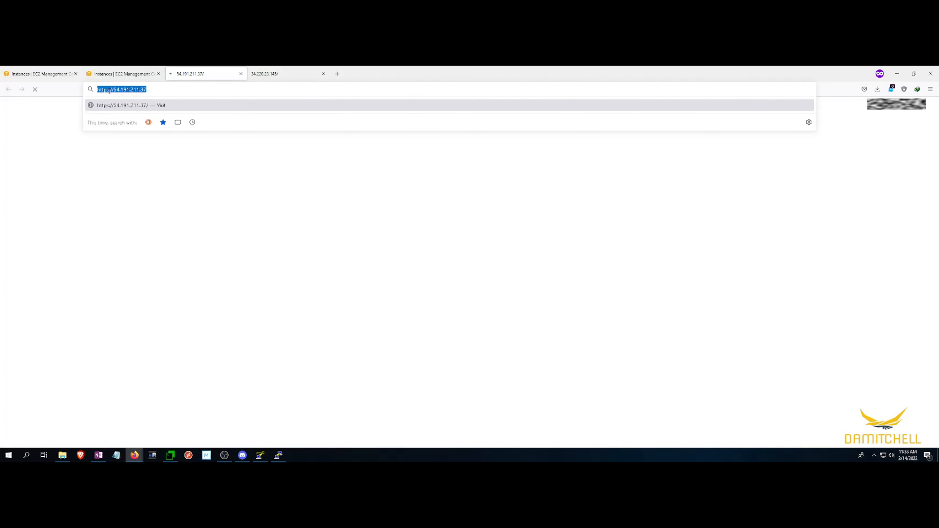
pyautogui.click(109, 91)
pyautogui.press('BackSpace')
pyautogui.press('Return')
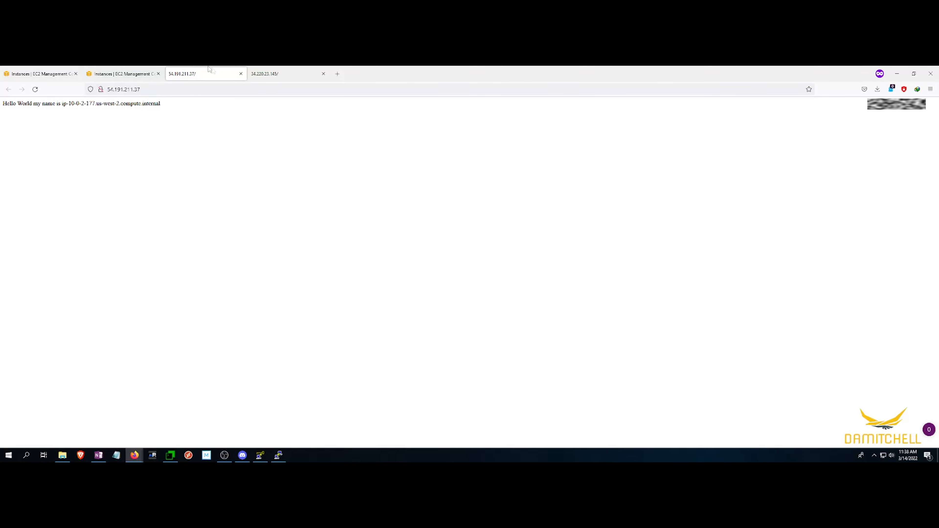
# - Compare the web pages at 34.220.23.145 and 54.191.211.37, then return to the instance list and deselect ec2-lab1-2
pyautogui.click(258, 72)
pyautogui.click(228, 74)
pyautogui.click(285, 81)
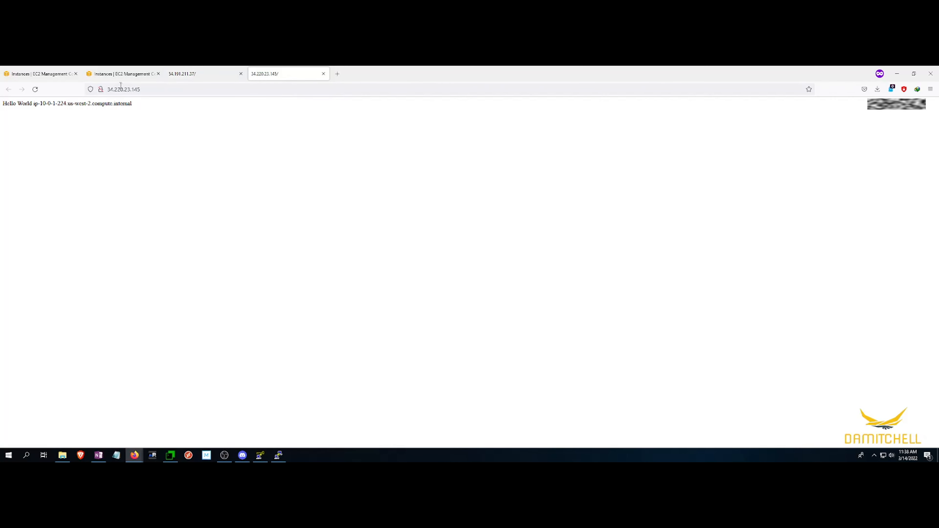
pyautogui.click(122, 73)
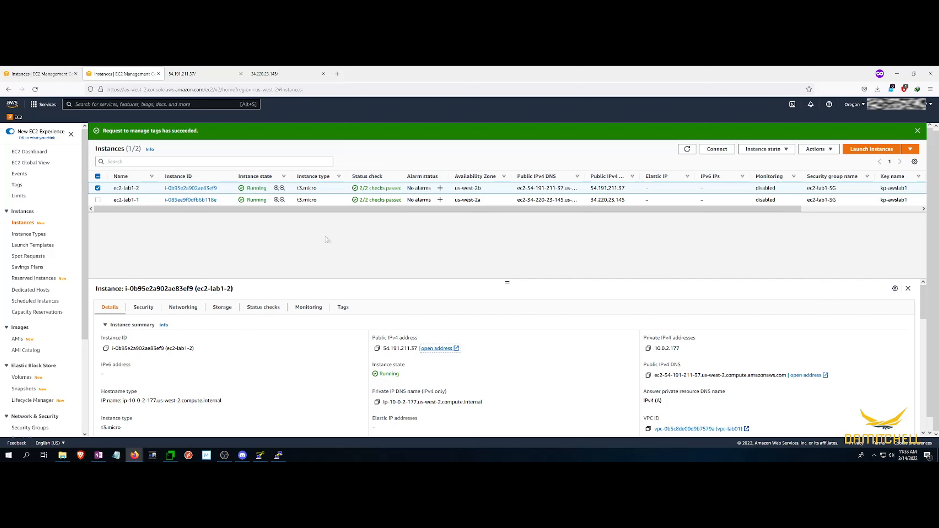
pyautogui.click(99, 188)
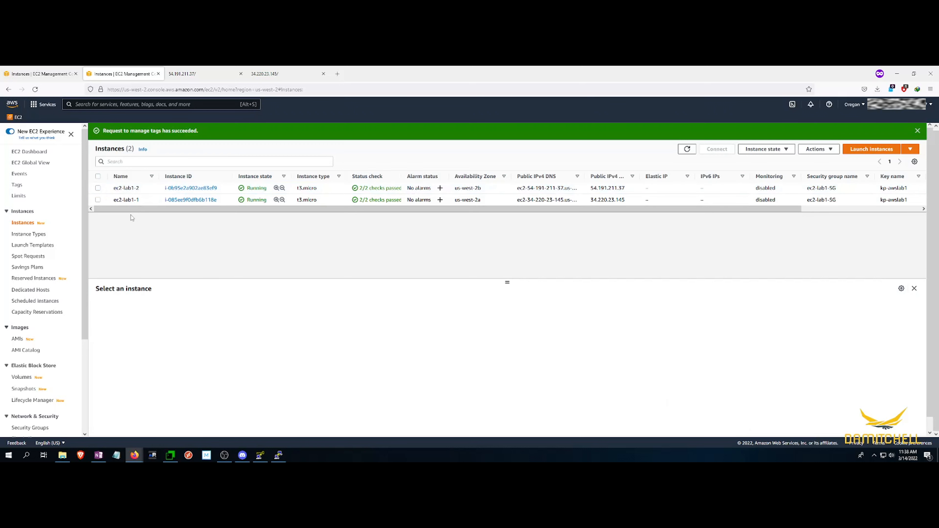